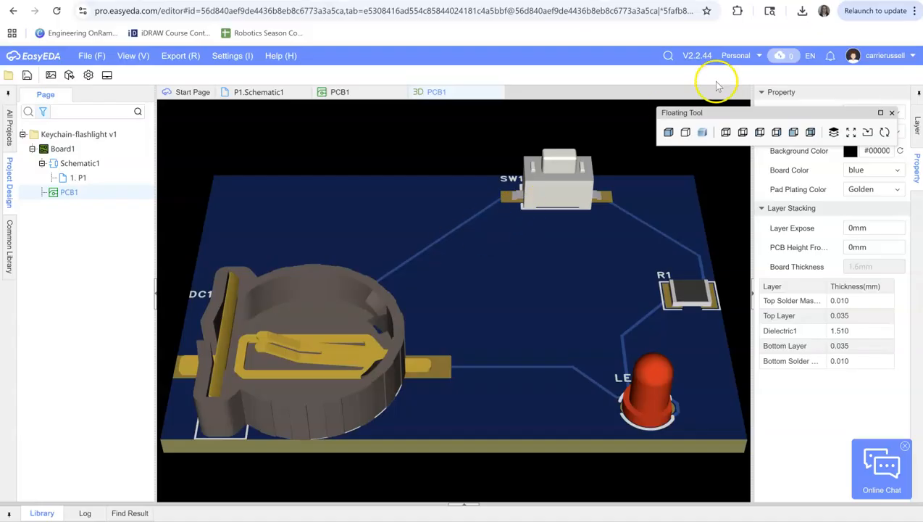
Try to create a new personal project named "Keychain flashlight v2" from the Start Page
click(761, 0)
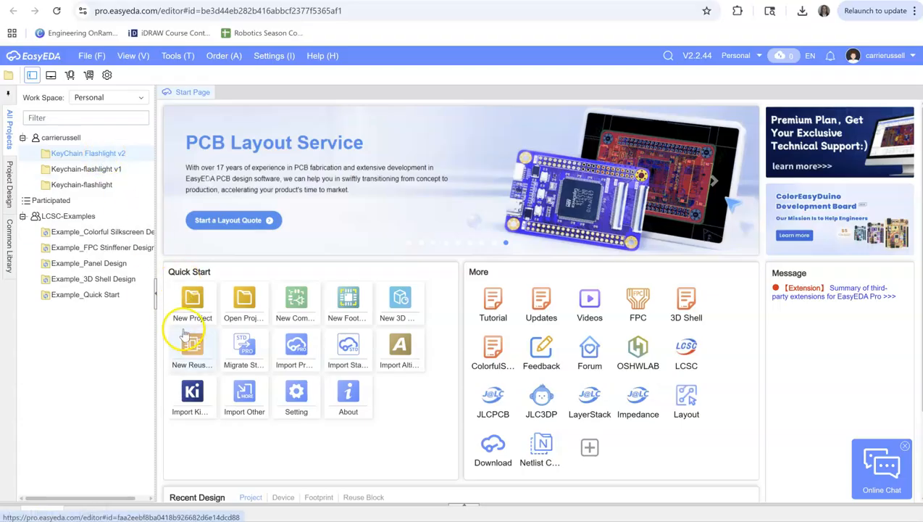
click(192, 307)
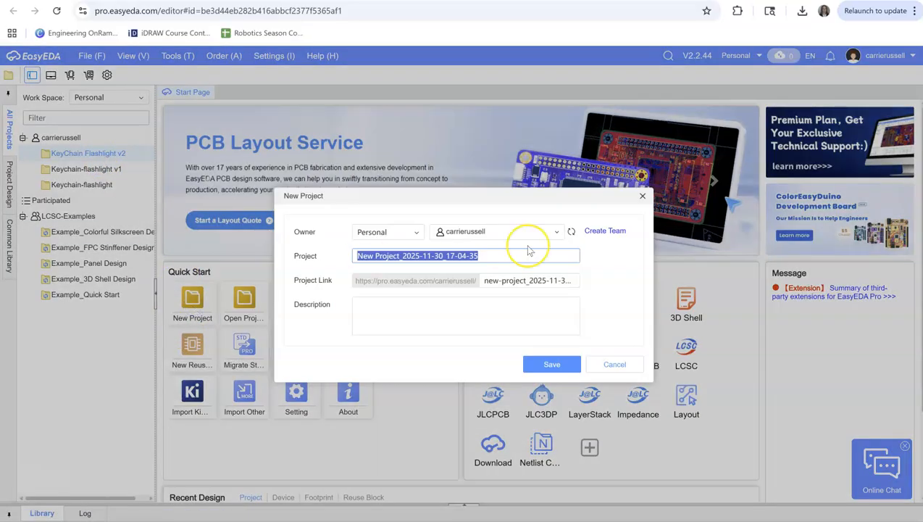
text(Keychain)
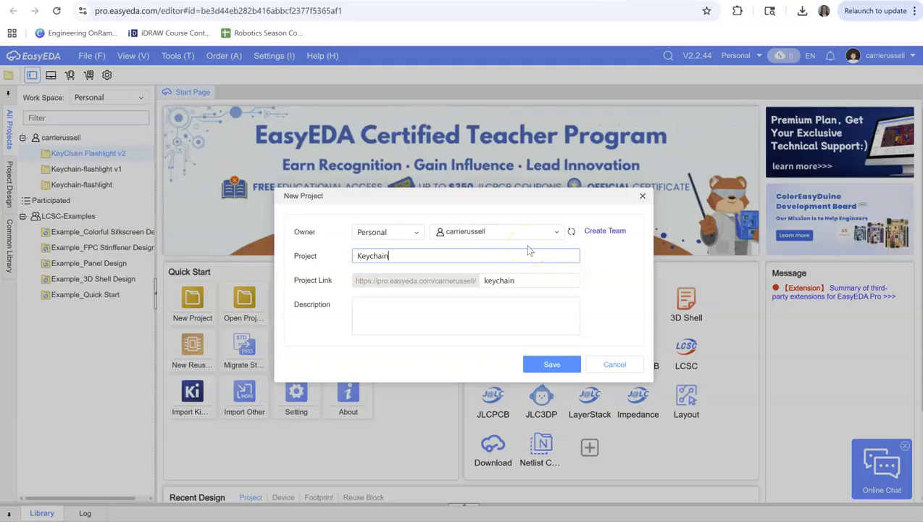
text( flashlight v2)
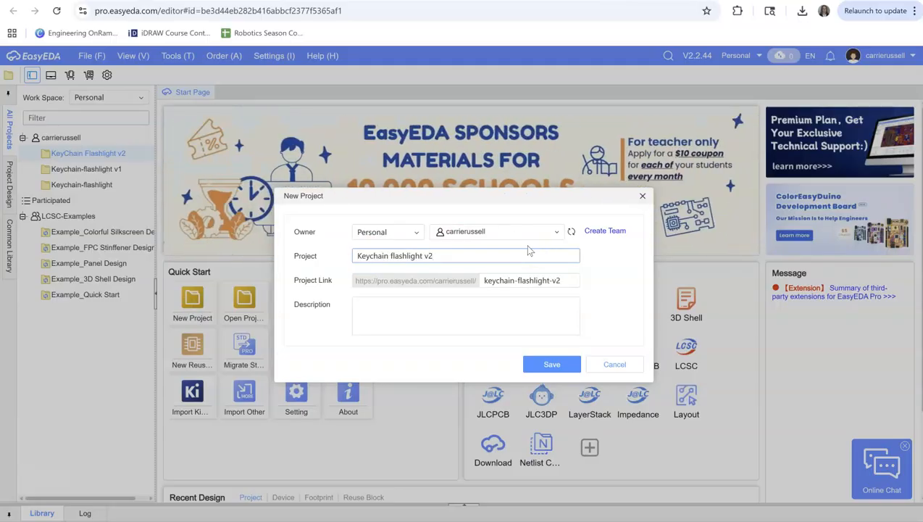
click(570, 367)
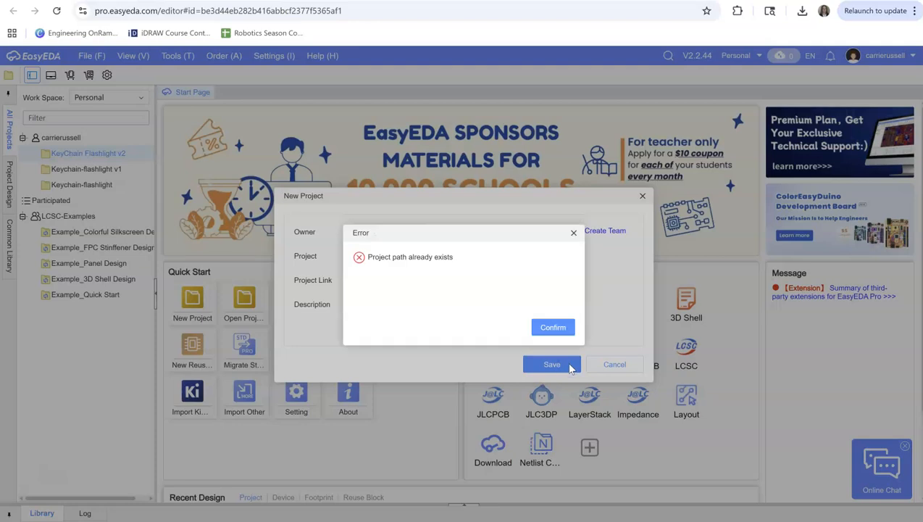
click(555, 327)
click(599, 370)
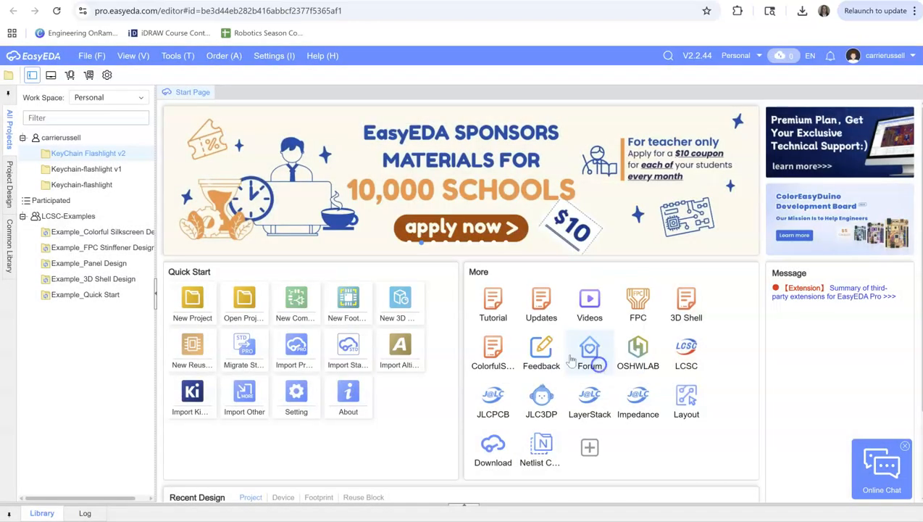
Open the existing project "KeyChain Flashlight v2" and bring up its Schematic1 page
click(72, 154)
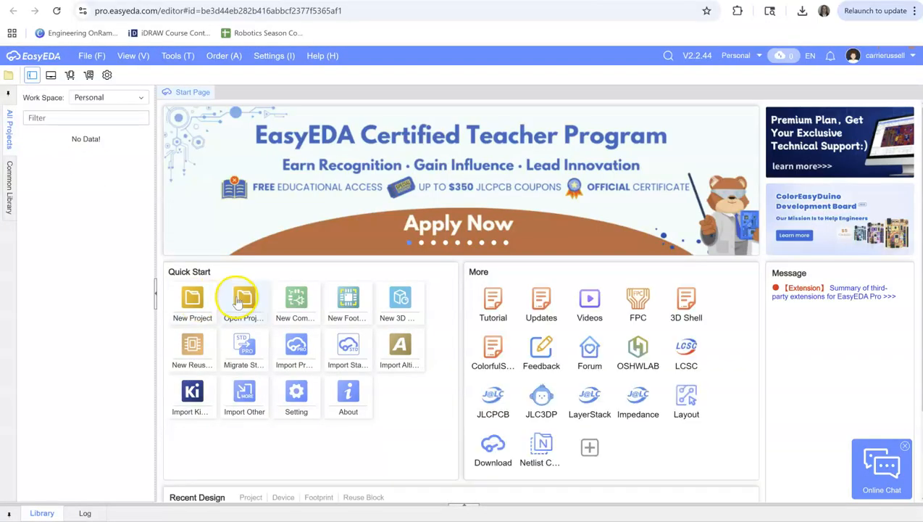
click(242, 303)
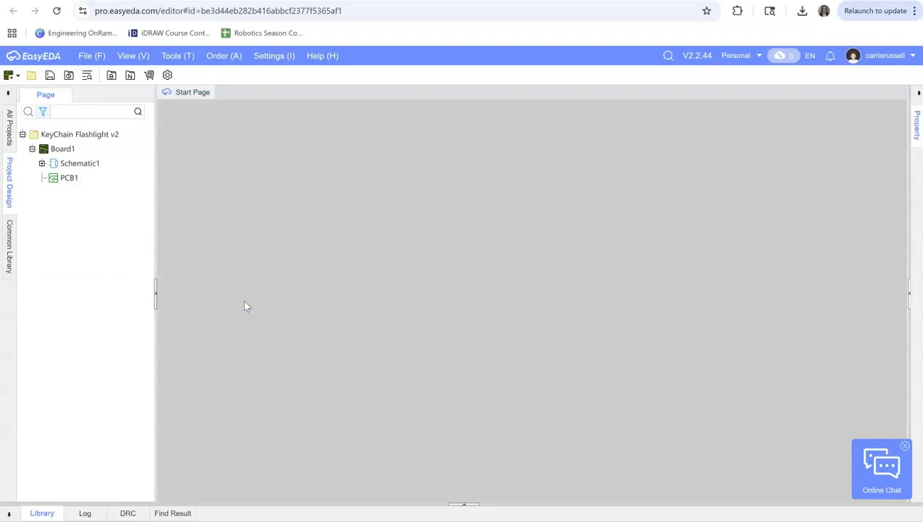
click(195, 239)
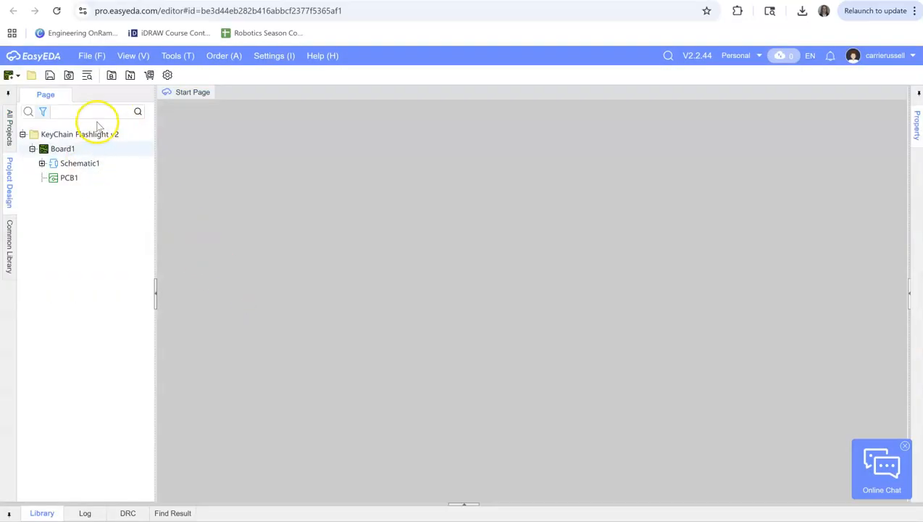
double_click(80, 163)
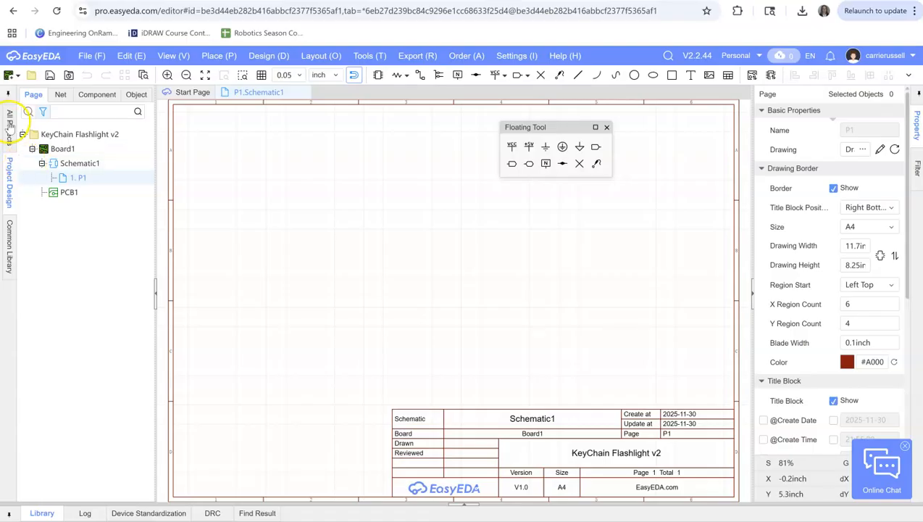
Place one Res_1210 (R1210) resistor from the common library in the upper-left area of the schematic sheet
click(10, 246)
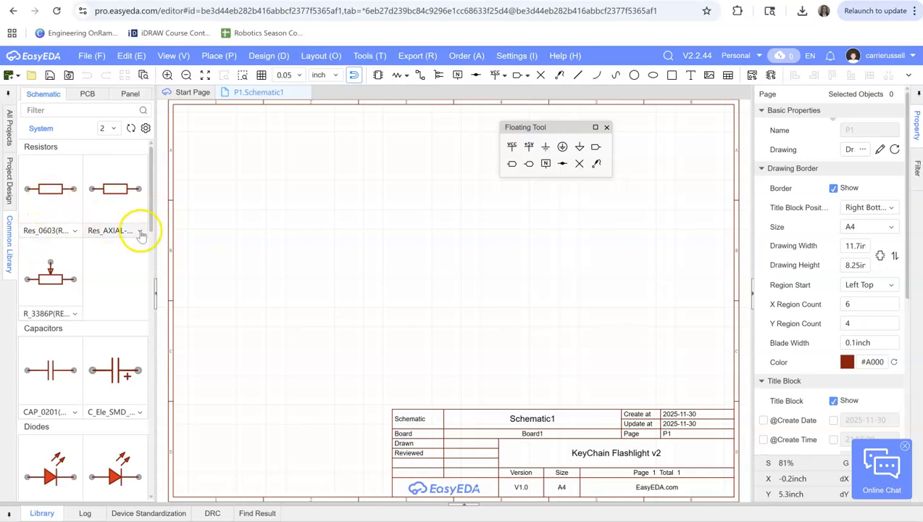
click(75, 231)
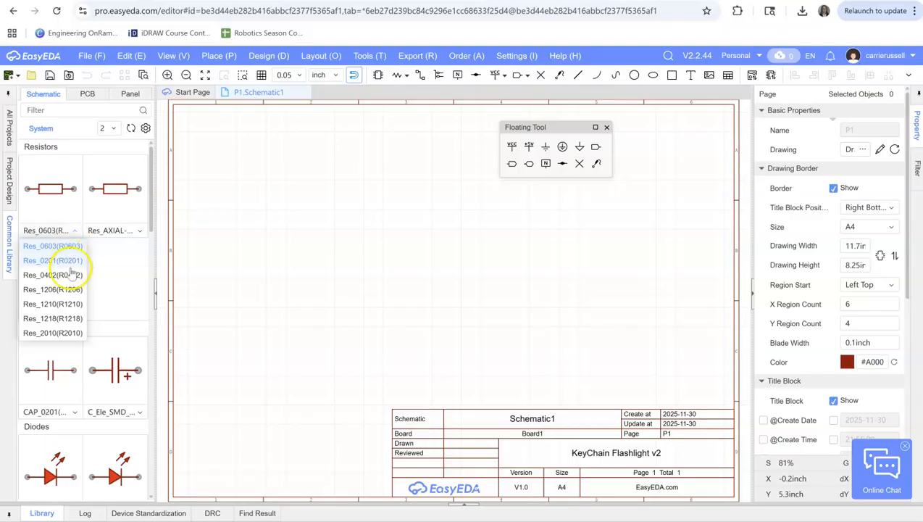
click(54, 305)
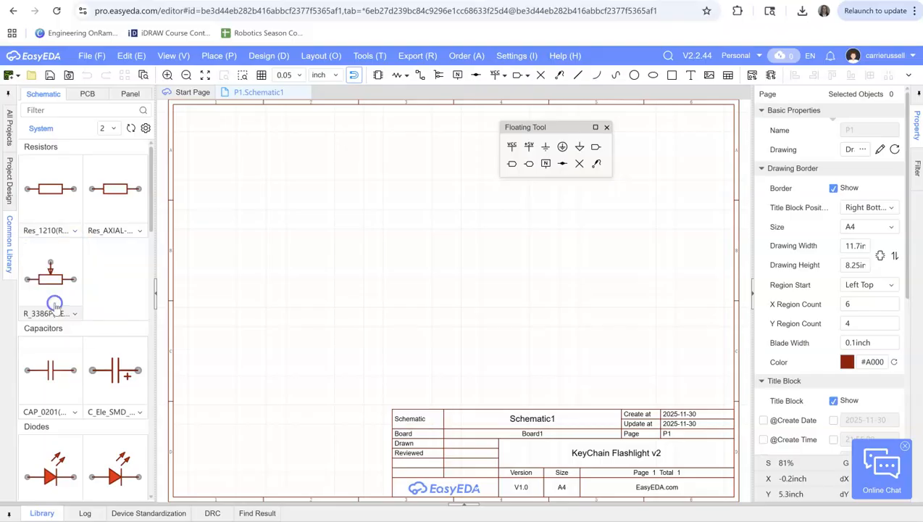
click(51, 189)
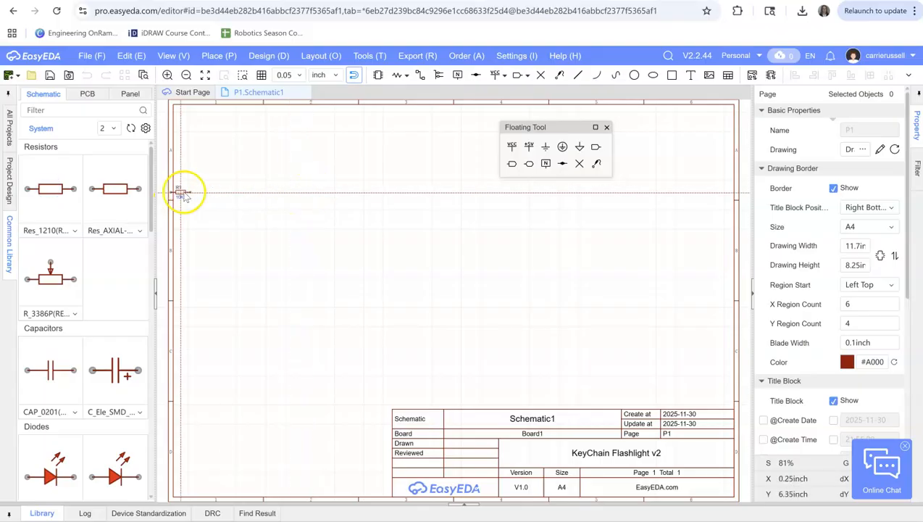
click(275, 191)
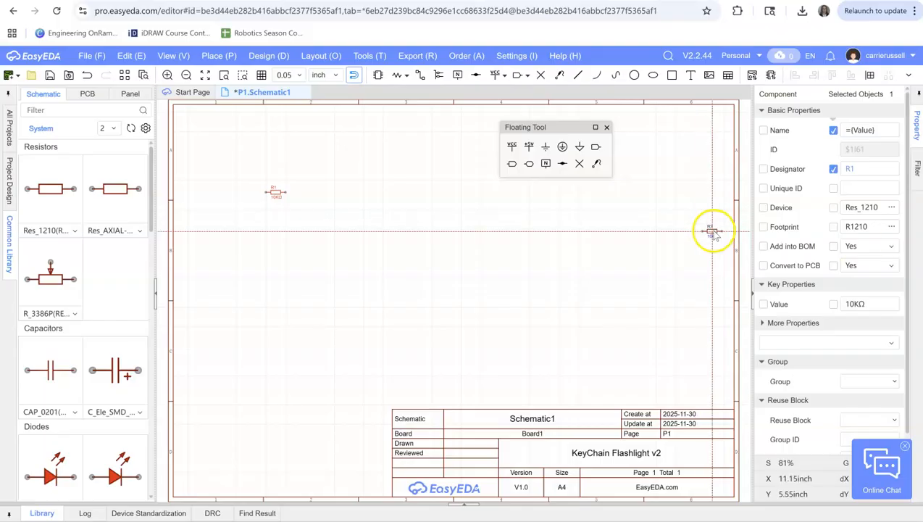
key(Escape)
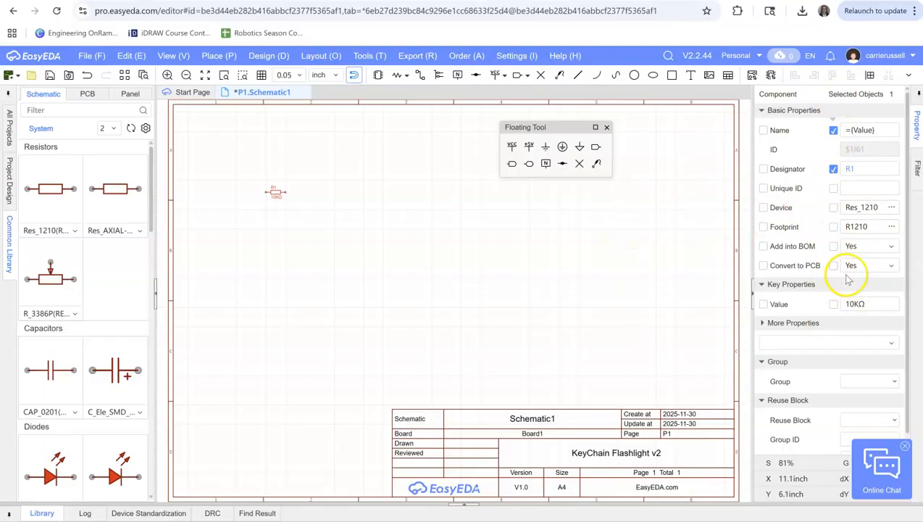
Search the device library for "340 R1210" and choose CR1210F340RP05Z as the replacement device for resistor R1
click(893, 208)
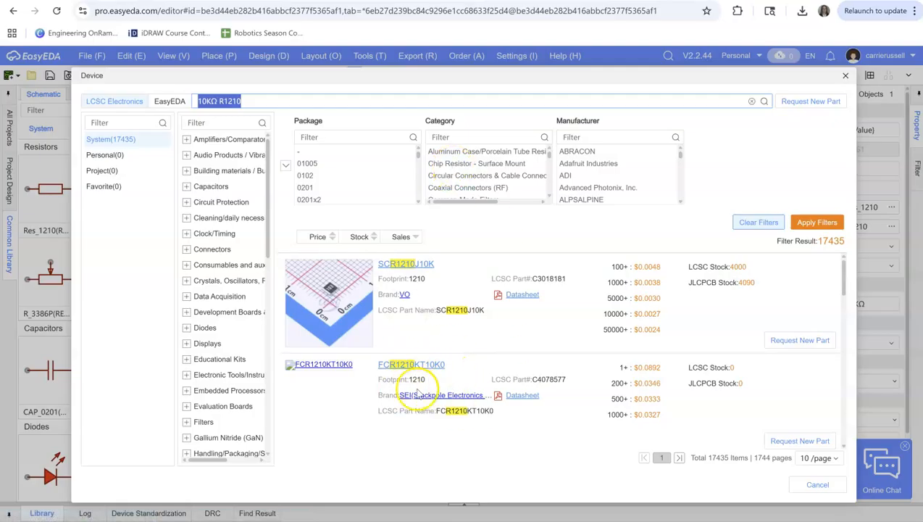
click(217, 102)
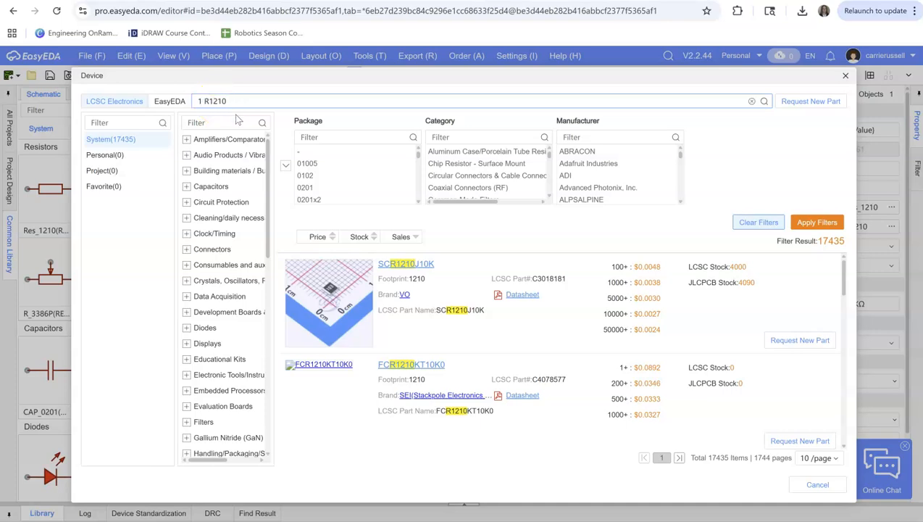
click(204, 100)
key(Return)
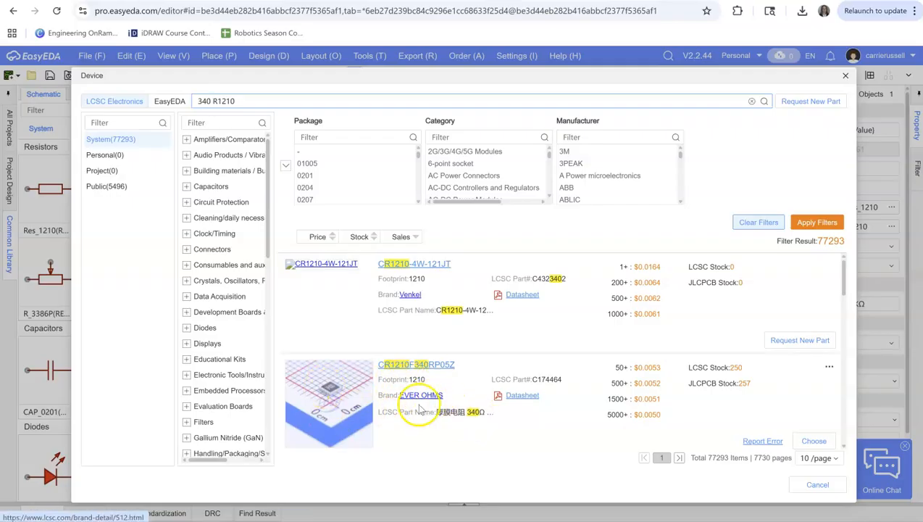
click(814, 440)
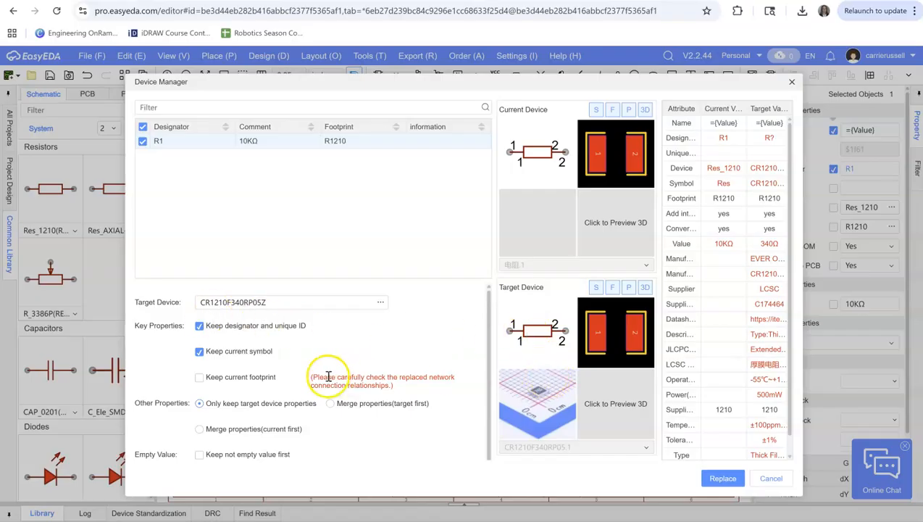
Replace R1 with the chosen device without keeping the current symbol, and move the resistor slightly down the sheet
click(200, 354)
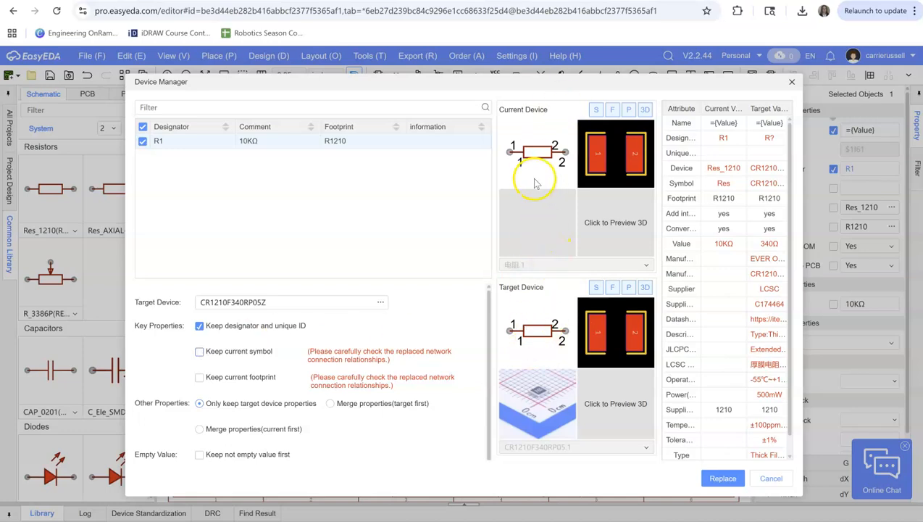
click(714, 478)
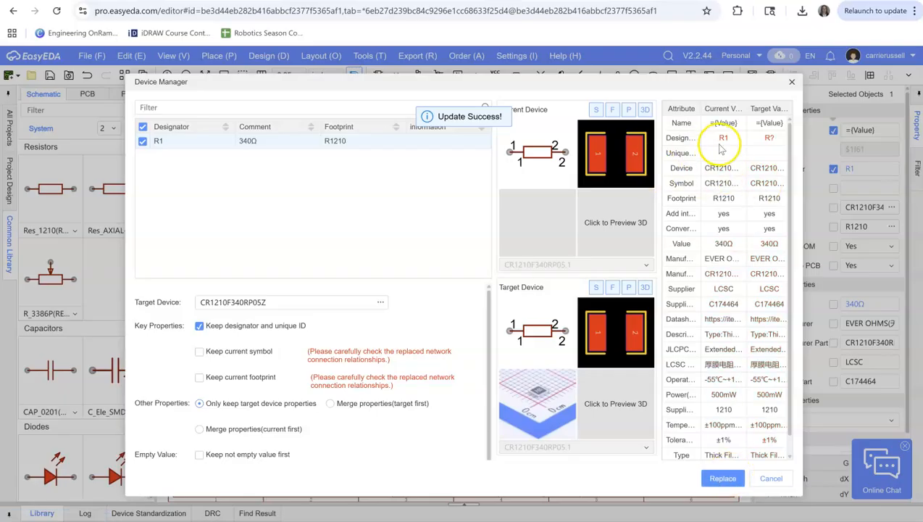
click(792, 82)
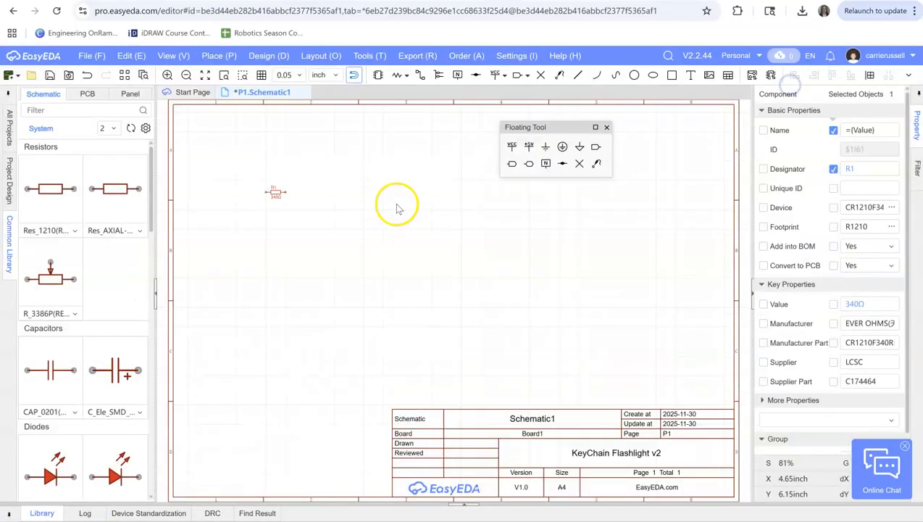
drag(275, 192, 279, 215)
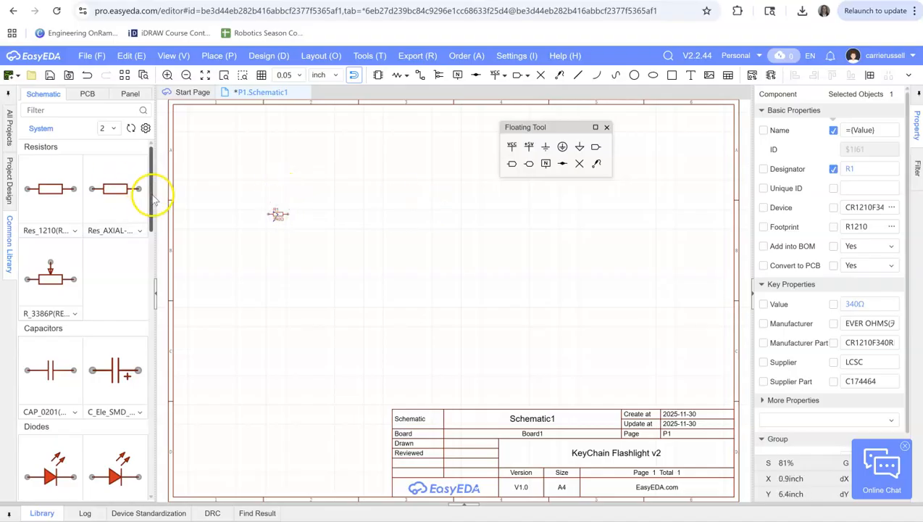
Place one LED_0402-R (LED0402-RD_YELLOW) diode from the common library below and to the right of resistor R1
drag(152, 196, 150, 242)
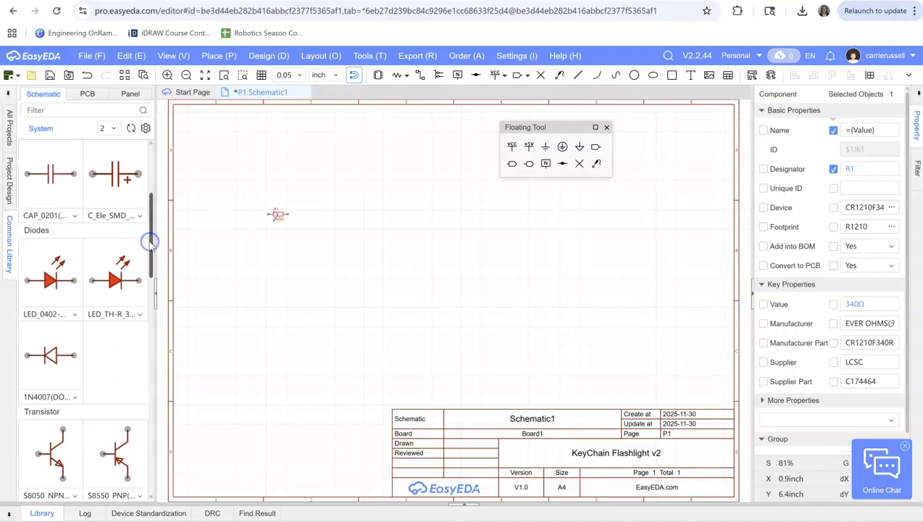
click(76, 315)
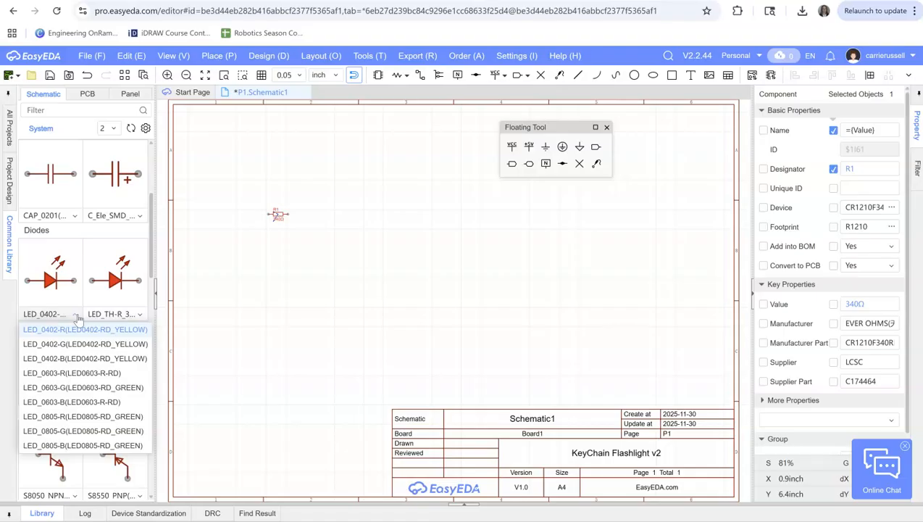
click(64, 330)
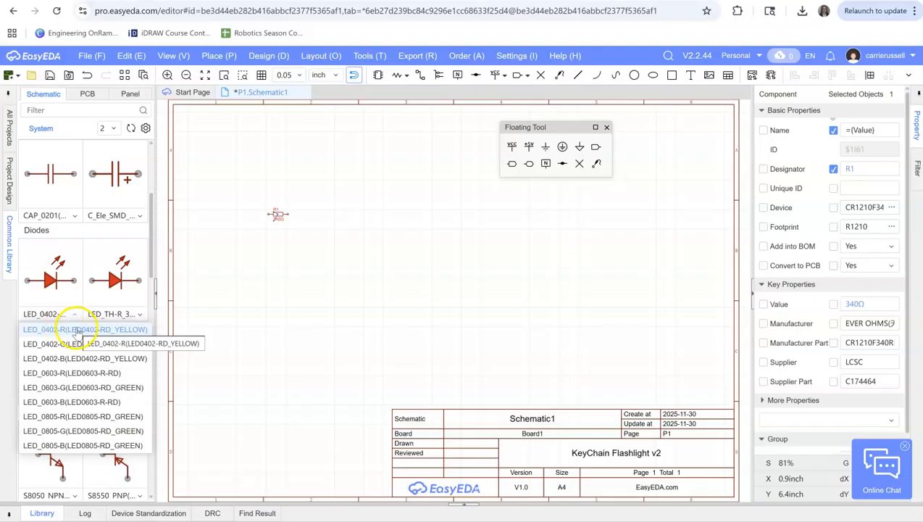
click(74, 330)
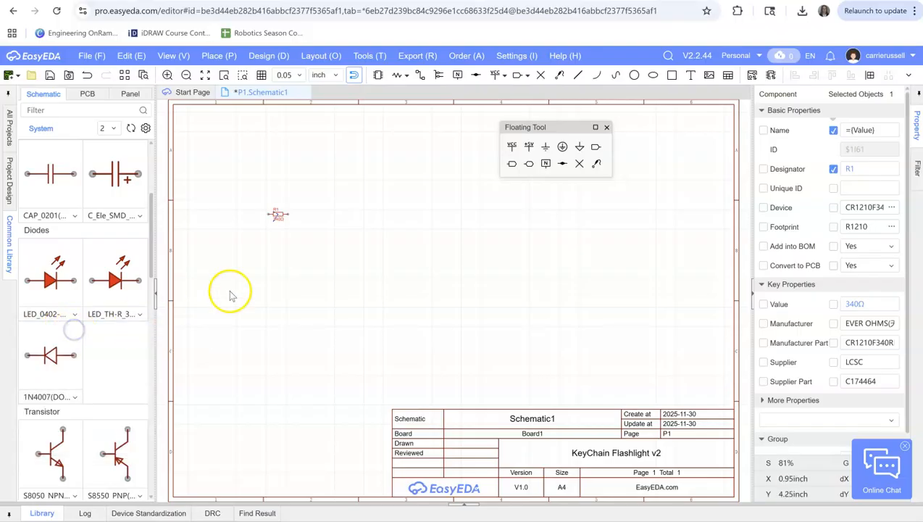
click(54, 281)
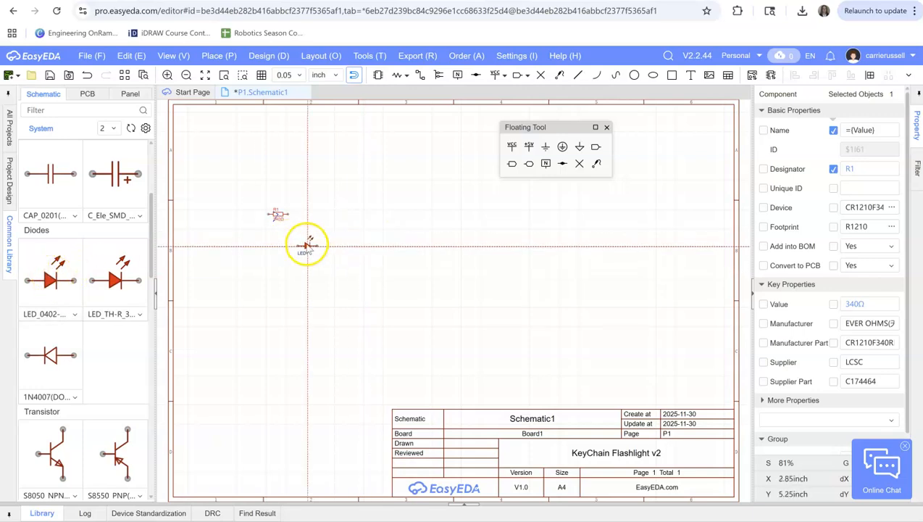
click(310, 241)
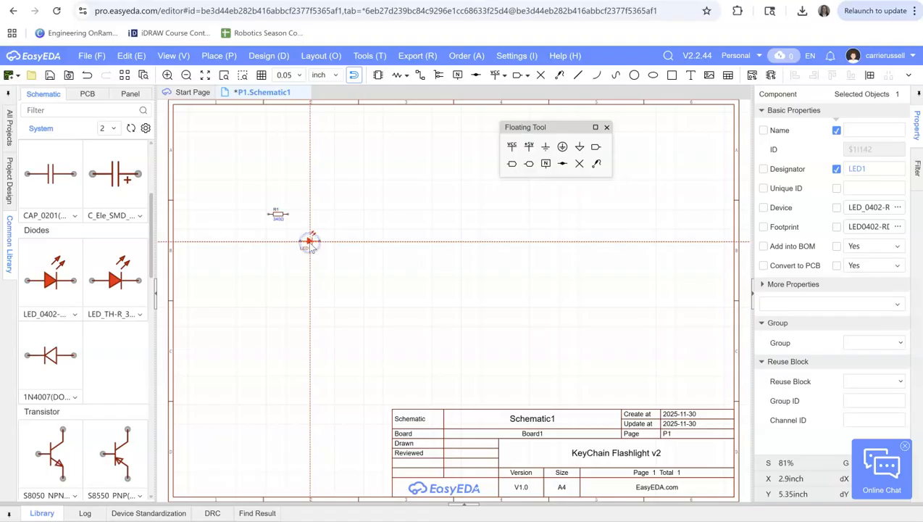
right_click(375, 250)
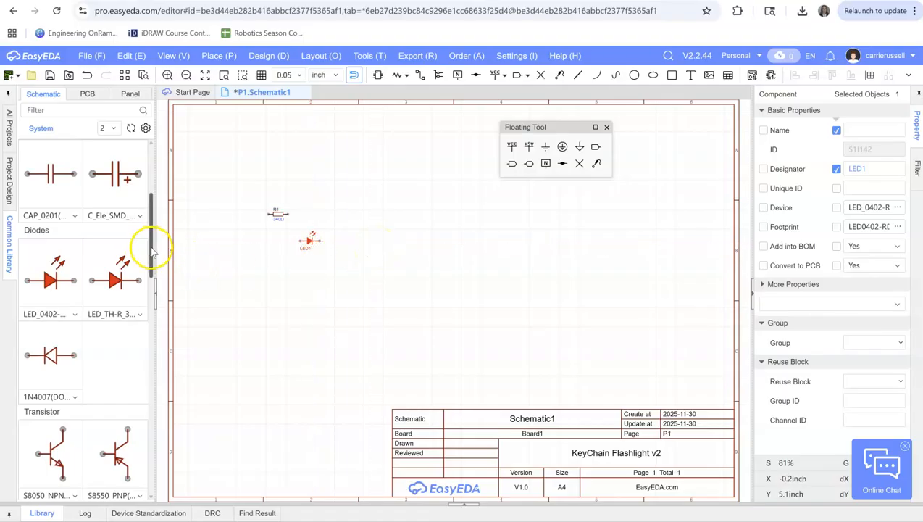
Place one DC-005_2.0 power connector from the common library above and to the right of the LED
drag(151, 248, 140, 355)
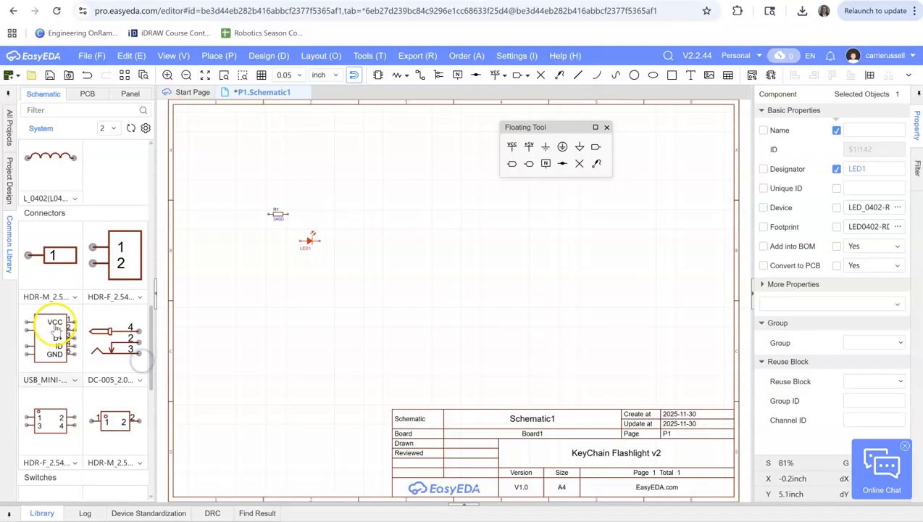
click(139, 379)
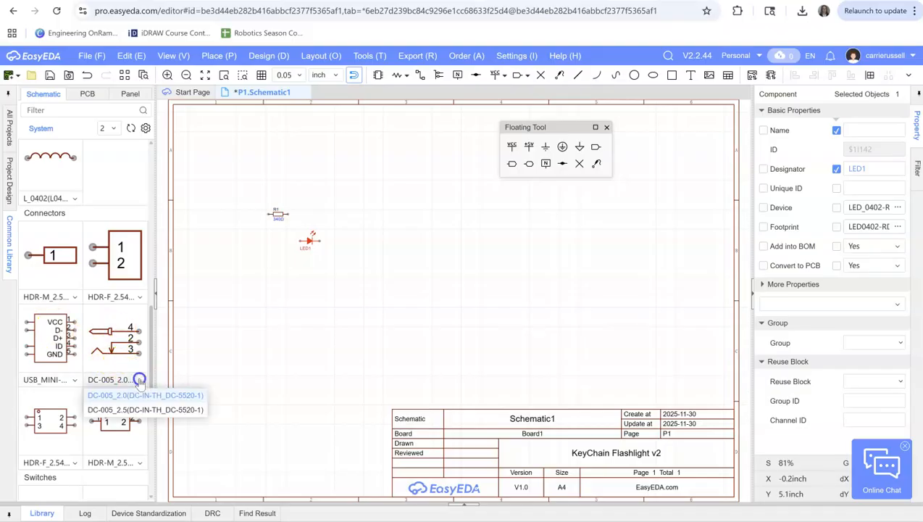
click(119, 341)
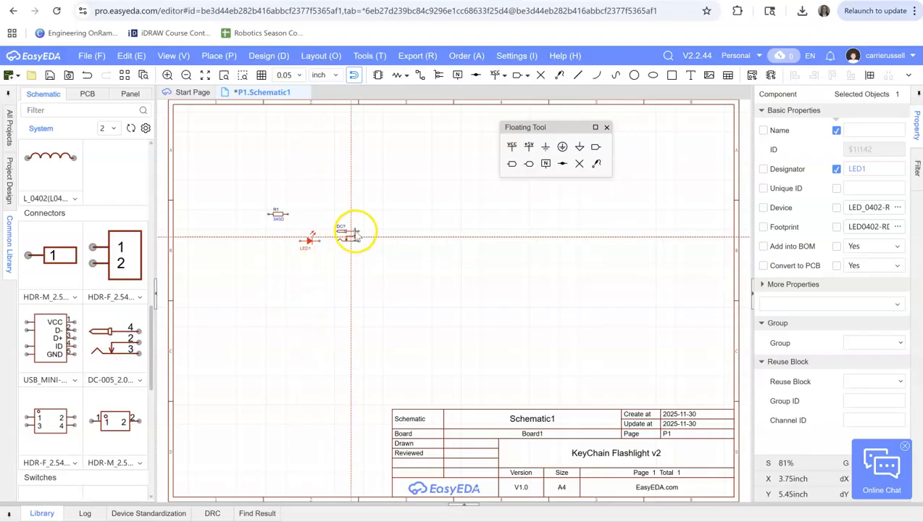
click(366, 211)
key(Escape)
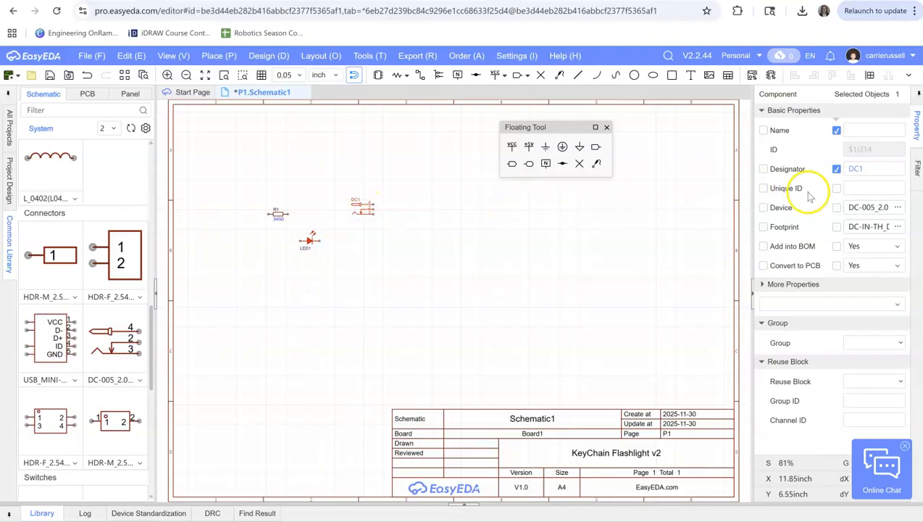
Search the device library for "CR1220-2" and replace DC1's device with the CR1220-2 battery holder
click(898, 207)
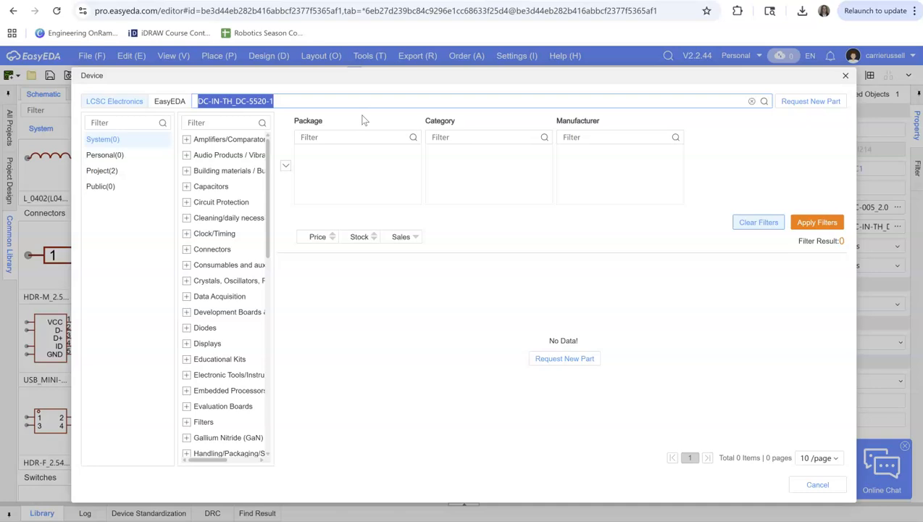
text(CR1220-2)
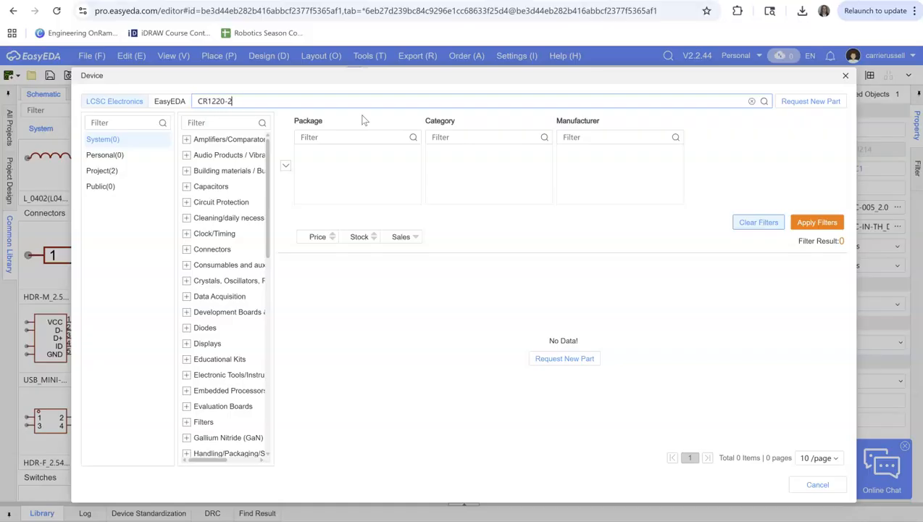
key(Return)
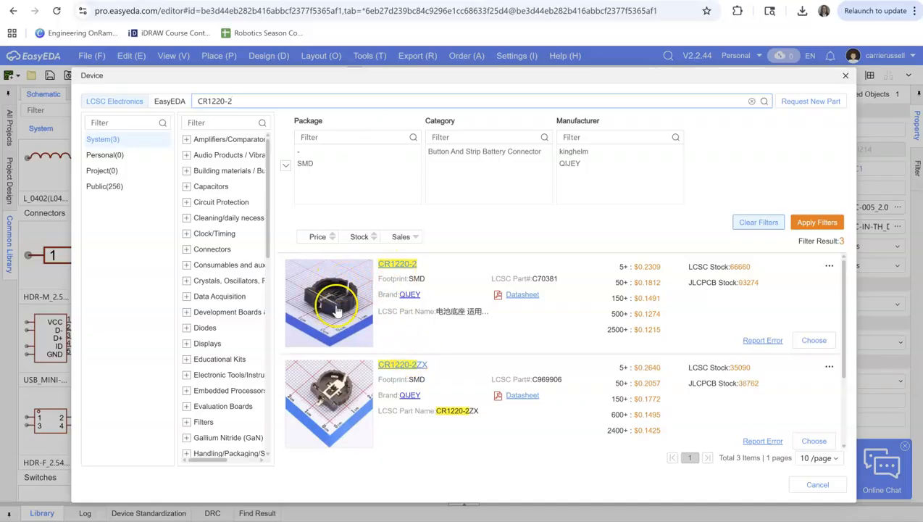
click(813, 340)
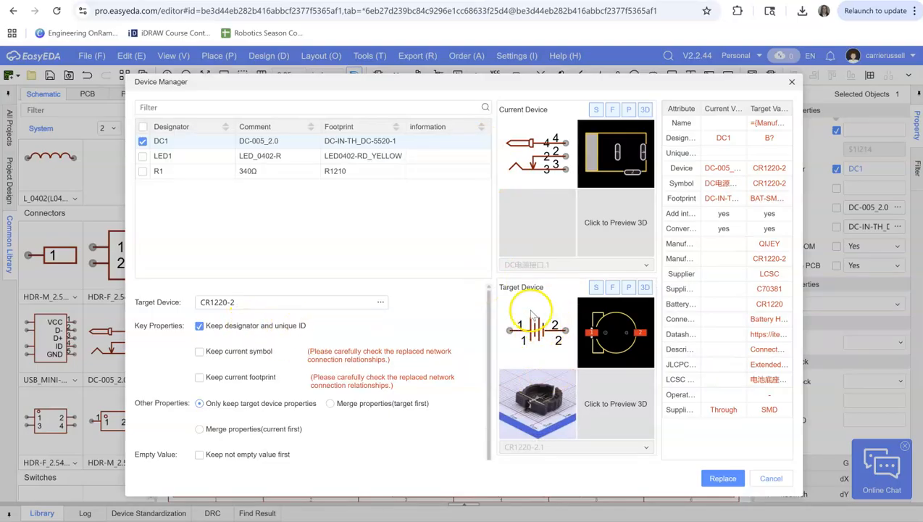
click(723, 478)
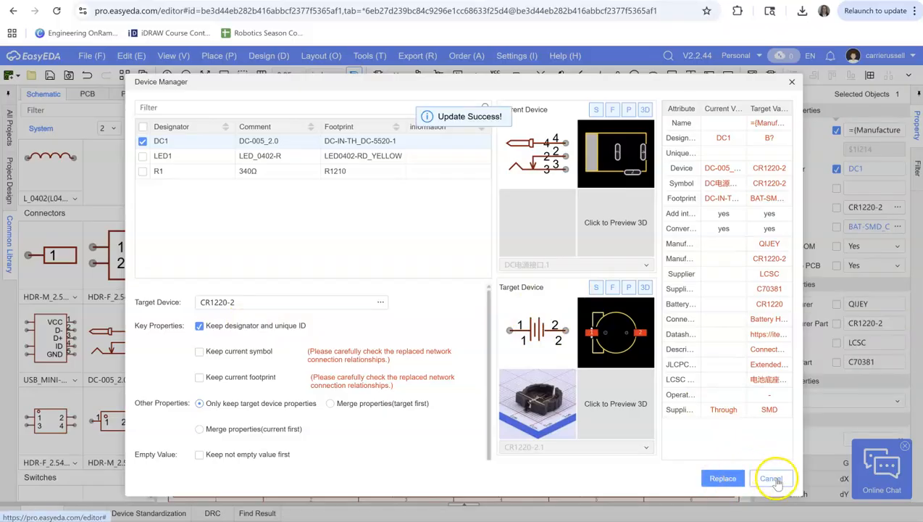
click(792, 82)
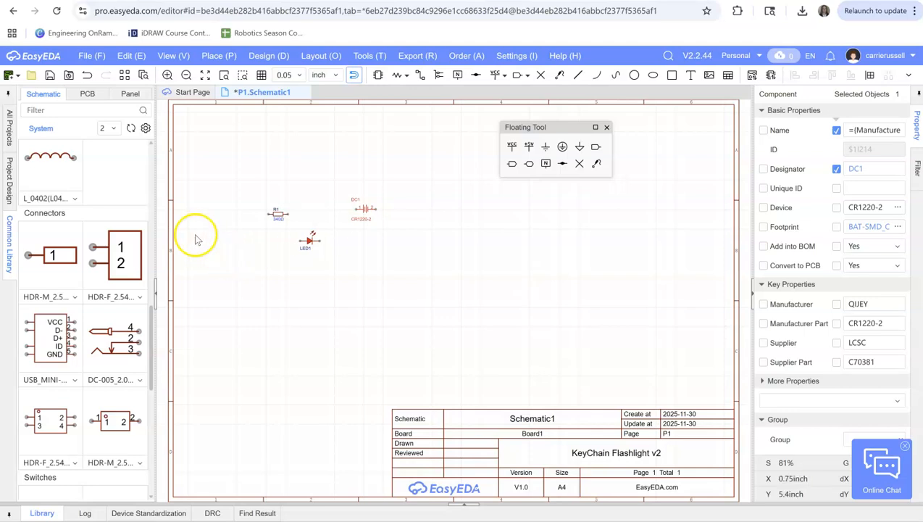
Place one Key_SMD_6x6x6.5 switch from the common library above and between the resistor and the battery
drag(151, 312, 149, 368)
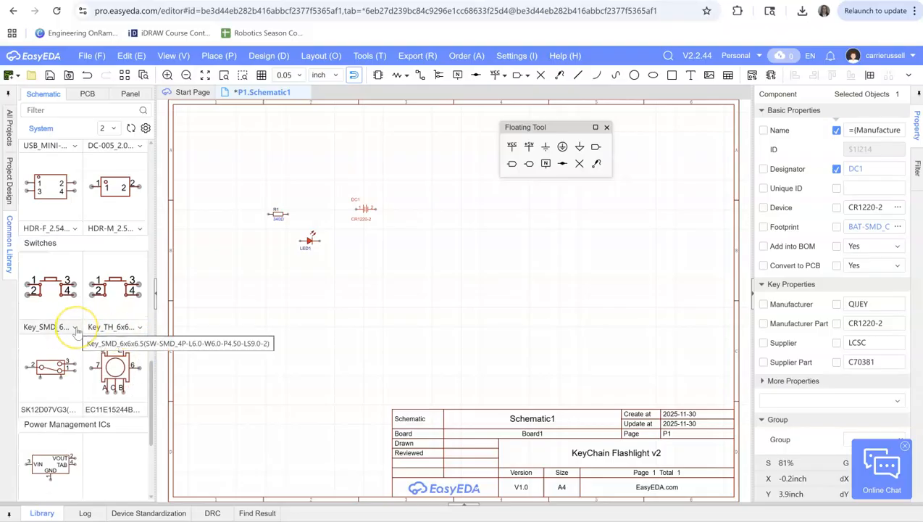
click(73, 329)
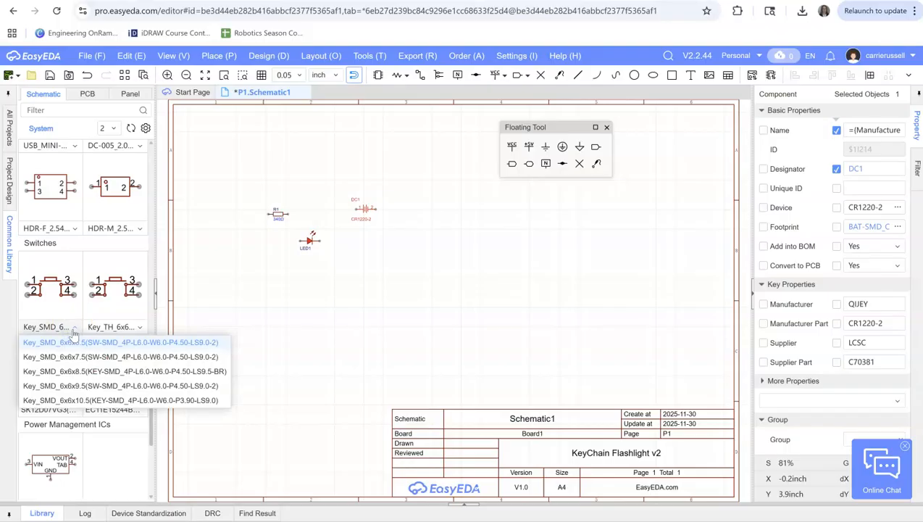
drag(51, 284, 320, 194)
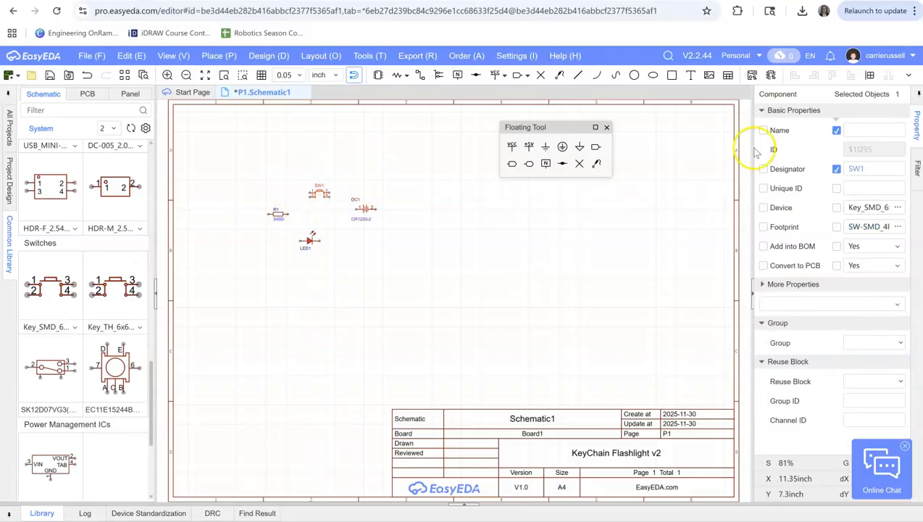
Browse the Switches category of the device library and choose TS-1101-C-W as the replacement device for SW1
click(898, 208)
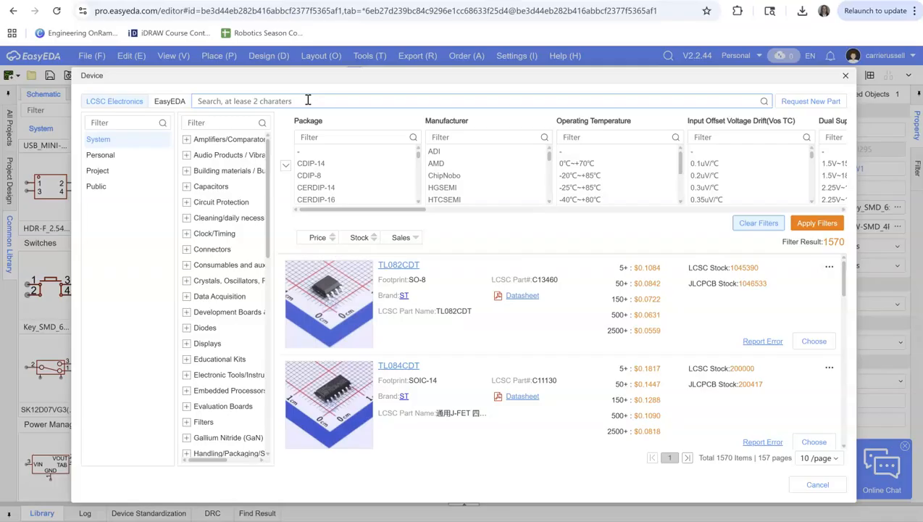
drag(274, 227, 267, 415)
click(214, 425)
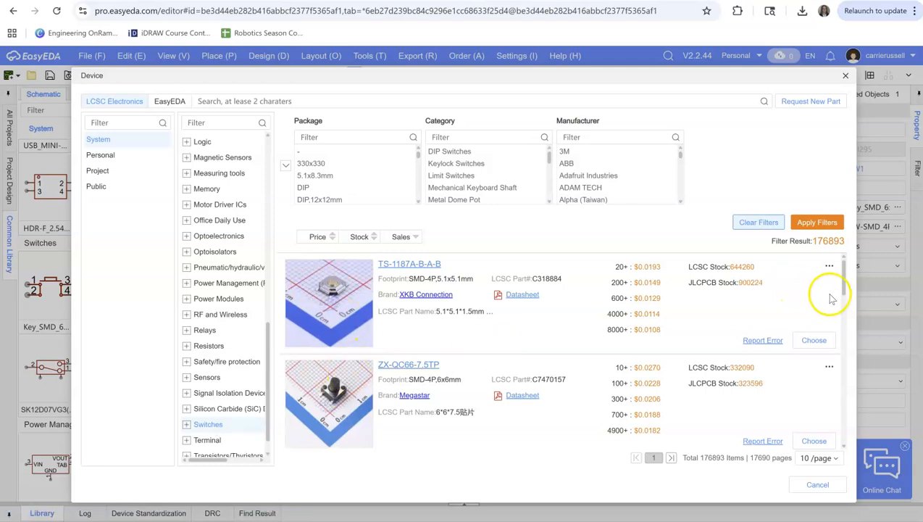
drag(842, 284, 846, 331)
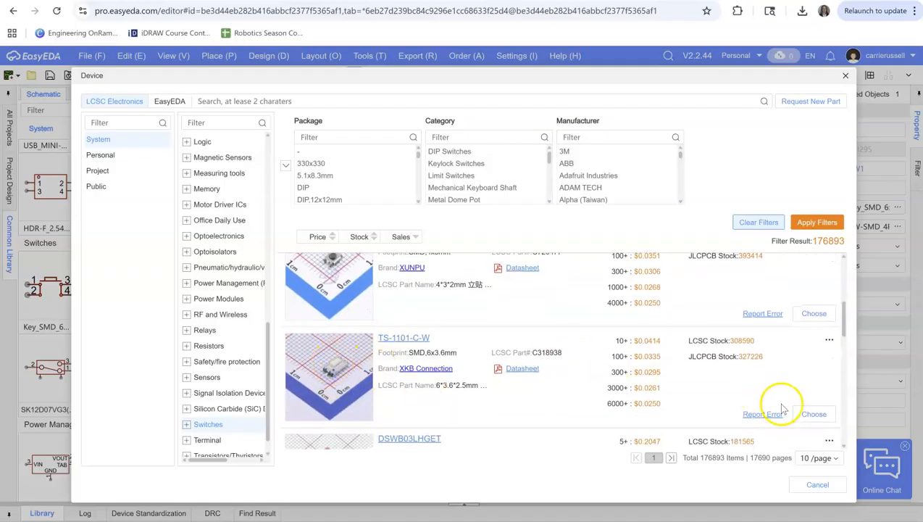
click(810, 414)
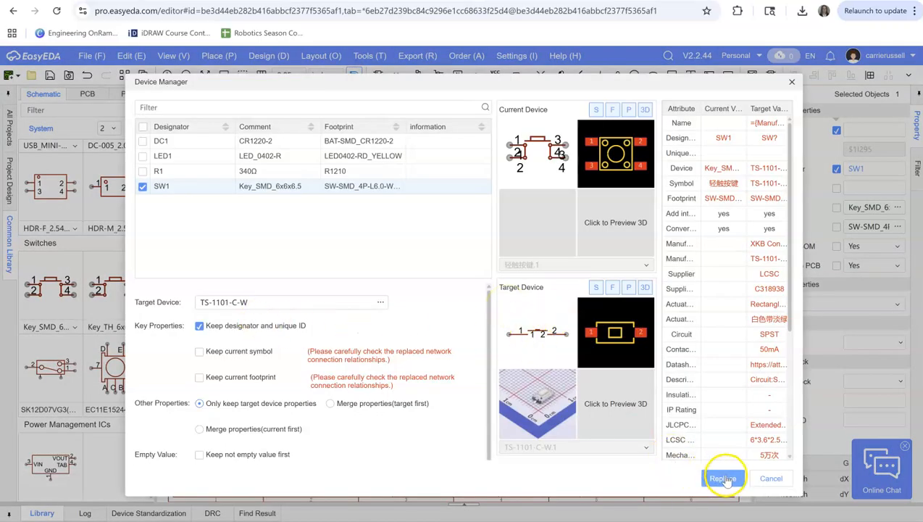
Replace SW1 with the chosen device, keeping its designator and unique ID, and save the schematic
click(725, 479)
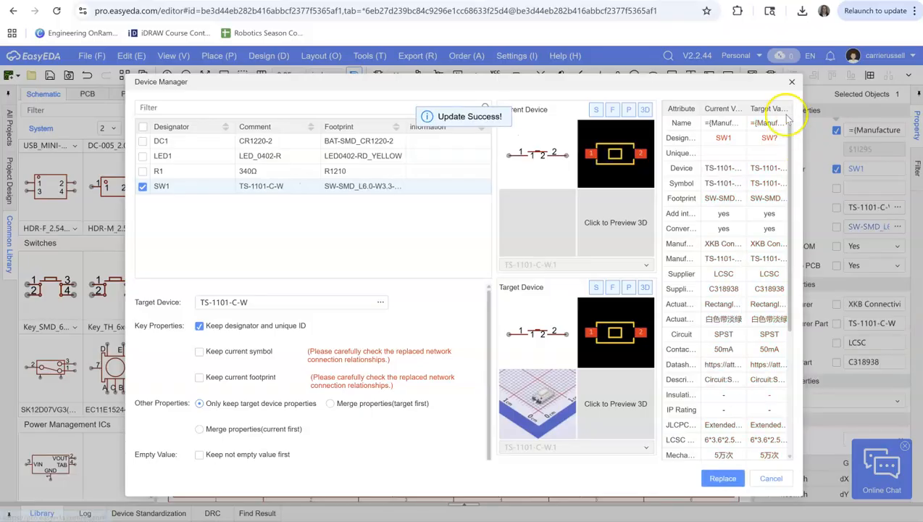
click(793, 81)
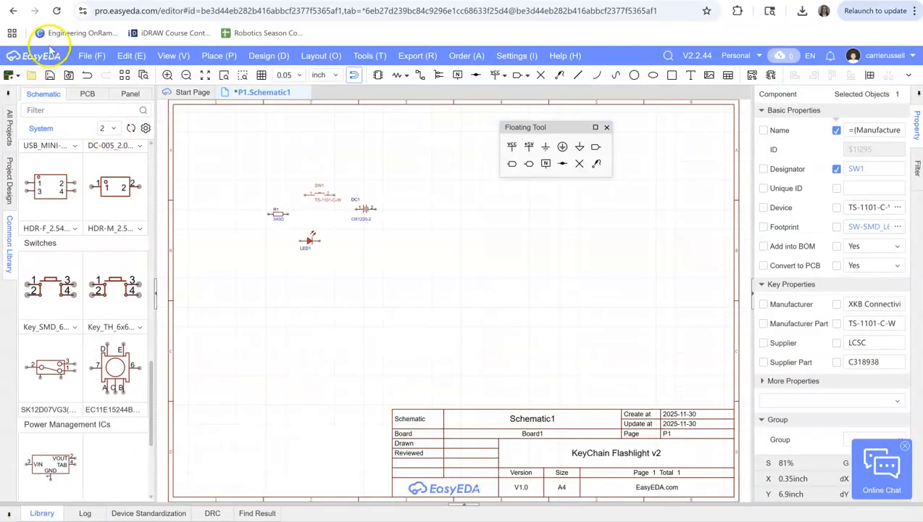
click(50, 75)
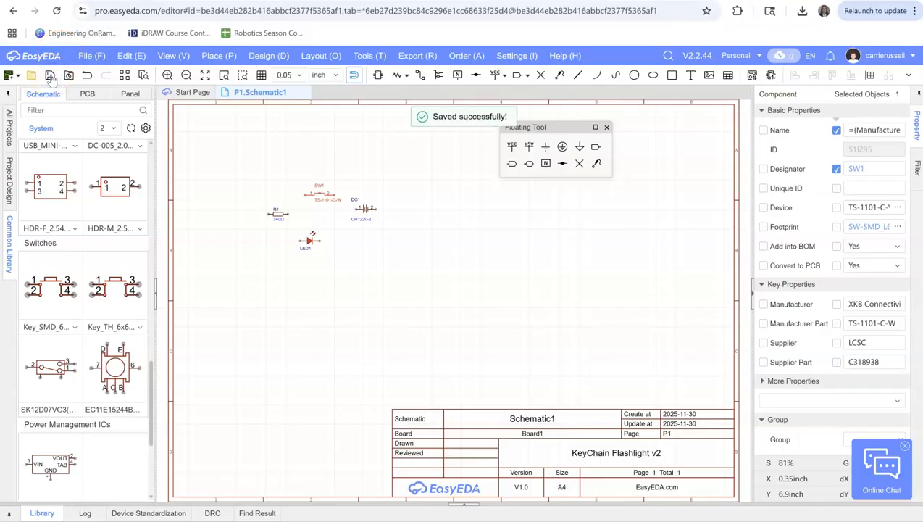
Spread the components apart into a loop, moving SW1 up, R1 left, LED1 down and battery DC1 right
drag(321, 193, 315, 173)
drag(280, 215, 256, 209)
drag(306, 242, 319, 258)
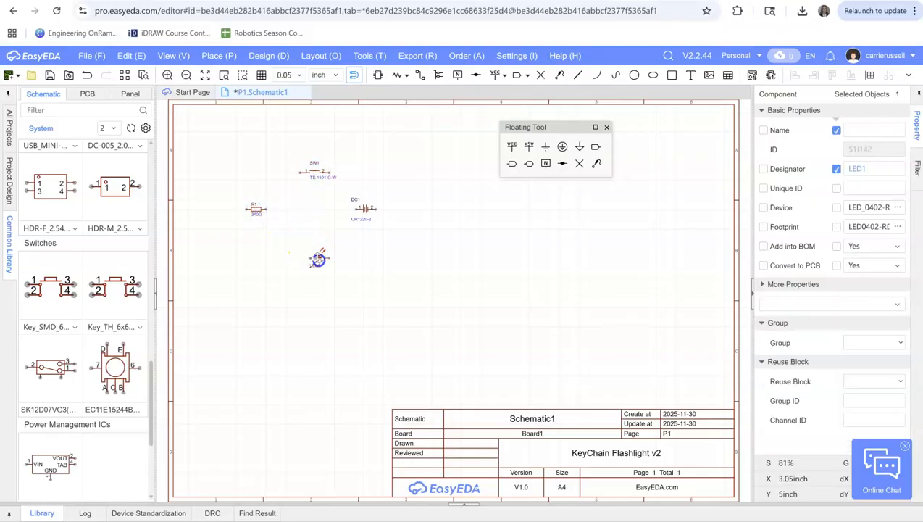
drag(364, 212, 378, 218)
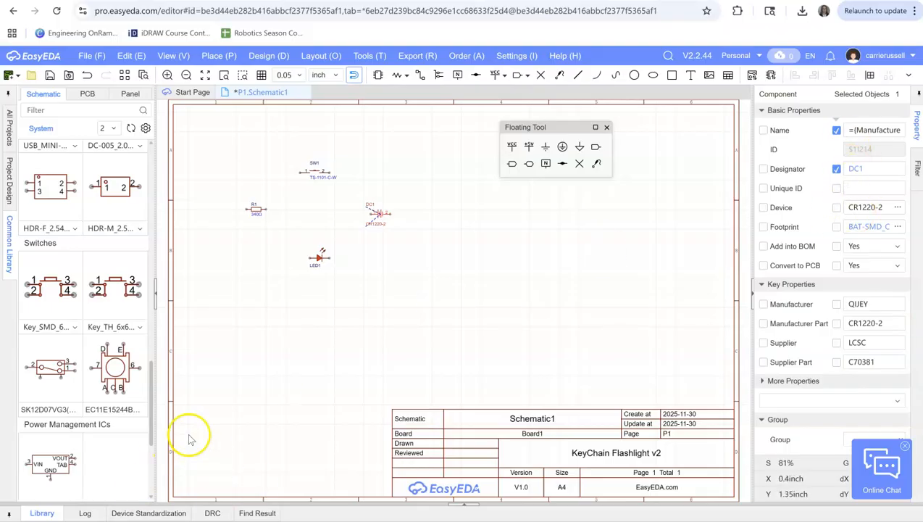
click(263, 211)
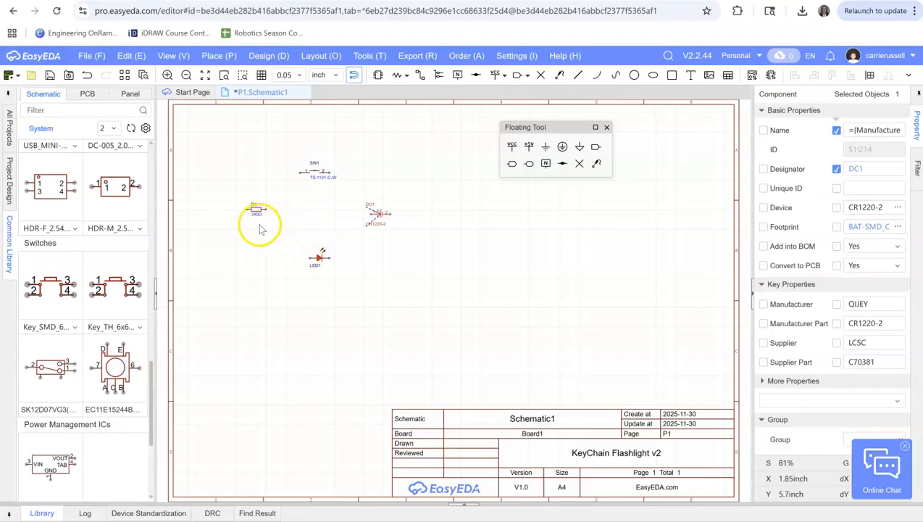
drag(382, 223, 385, 224)
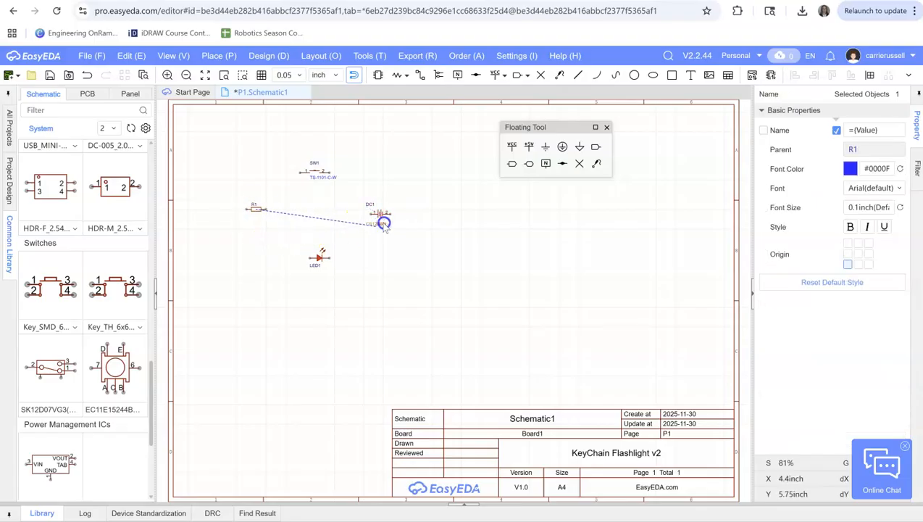
key(Delete)
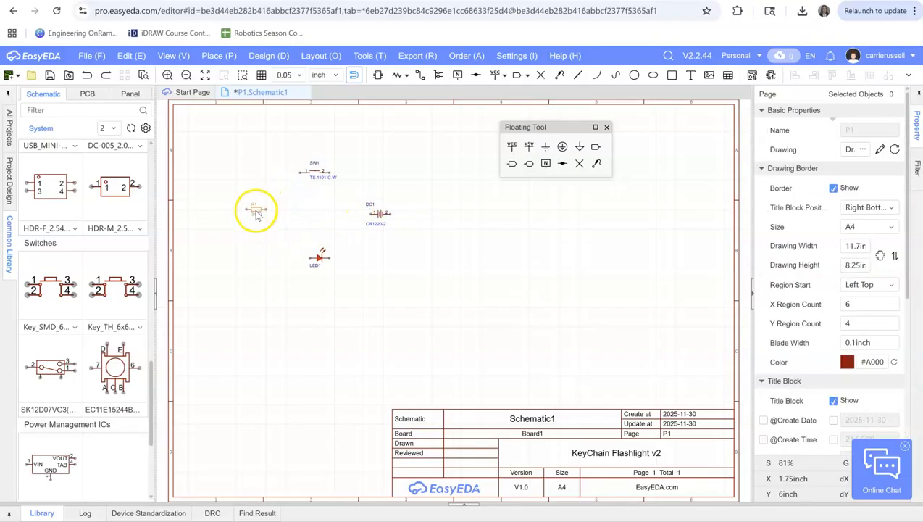
Swap the positions of resistor R1 and battery DC1, putting the battery left of the loop and the resistor right
drag(276, 201, 454, 214)
drag(377, 214, 262, 215)
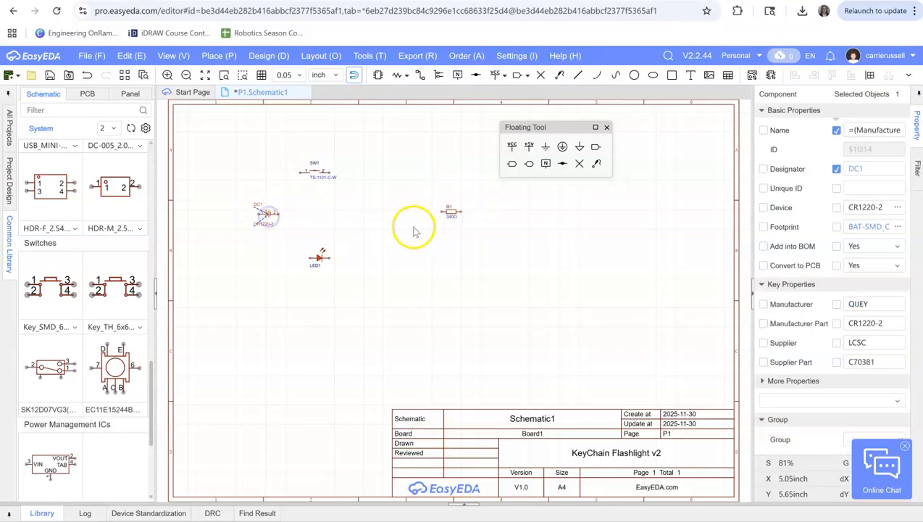
drag(451, 217, 377, 209)
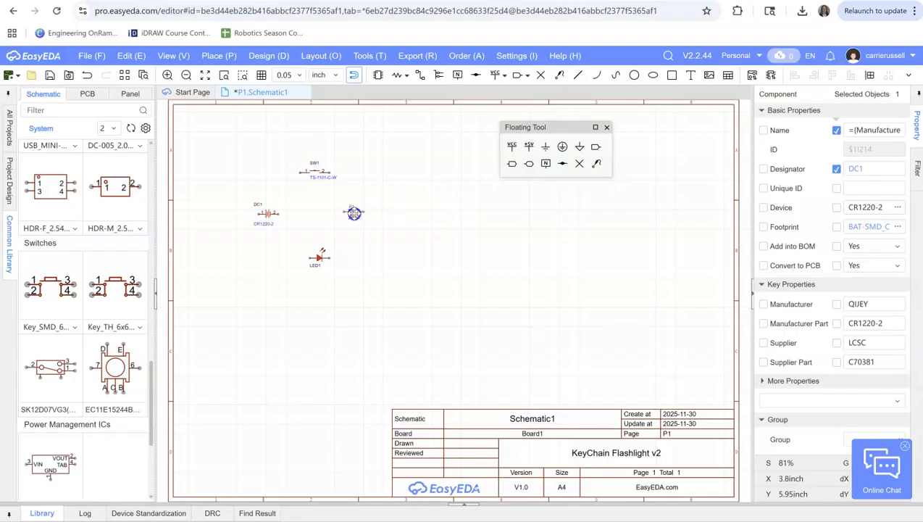
click(361, 216)
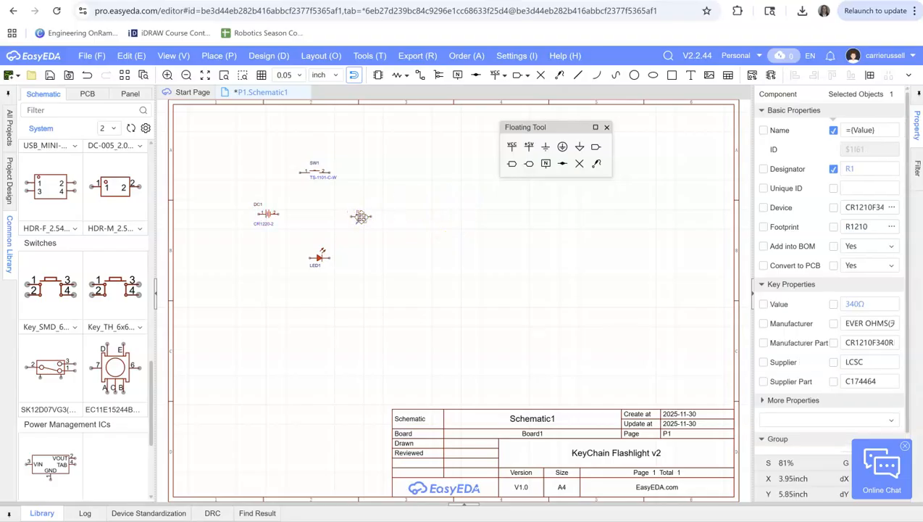
Rotate battery DC1 left to stand upright and flip it vertically
click(269, 216)
right_click(268, 217)
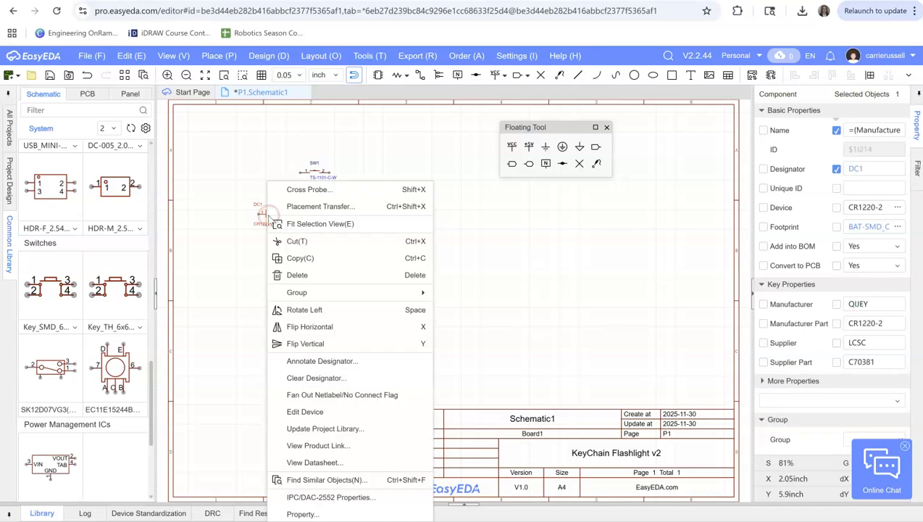
click(299, 313)
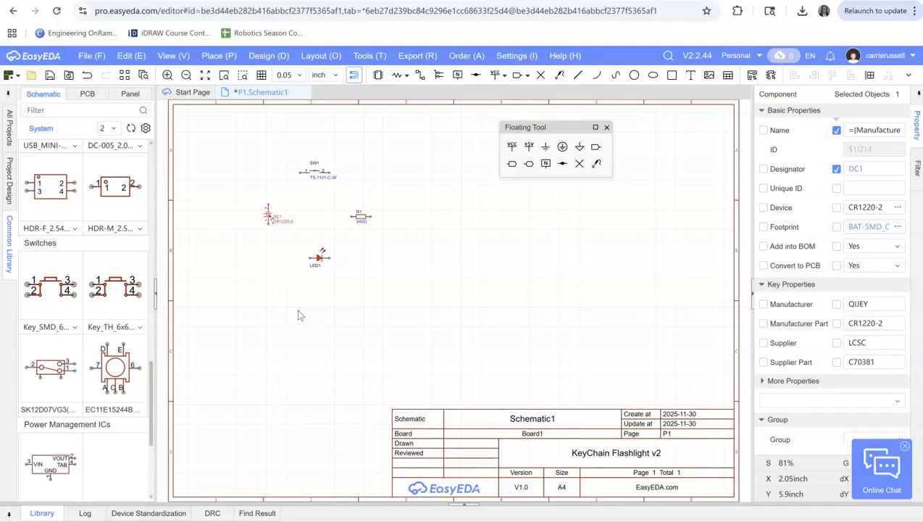
right_click(268, 215)
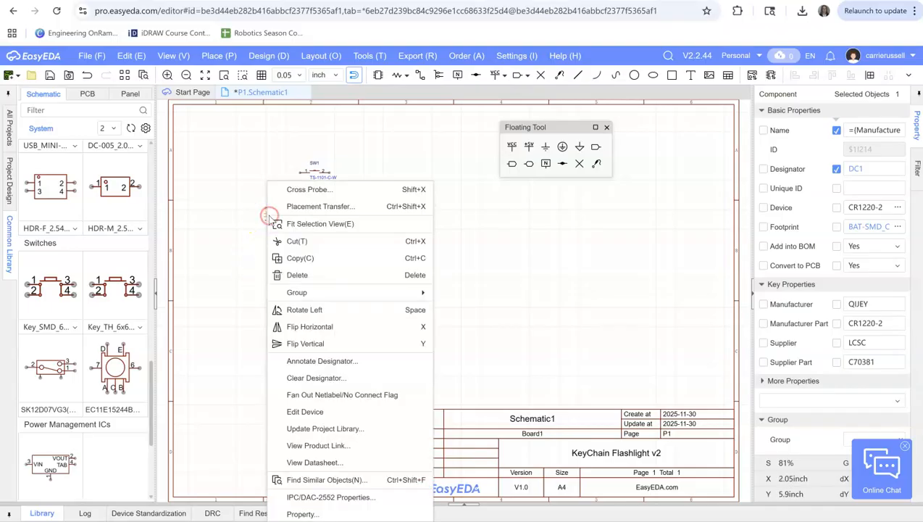
click(306, 341)
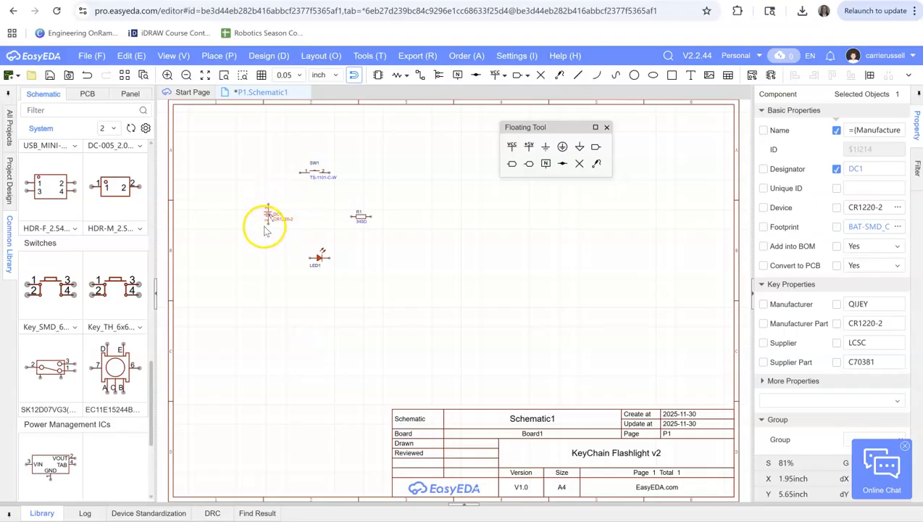
Move LED1 slightly up and to the left, and flip it so its diode symbol points left
drag(318, 259, 317, 252)
right_click(317, 254)
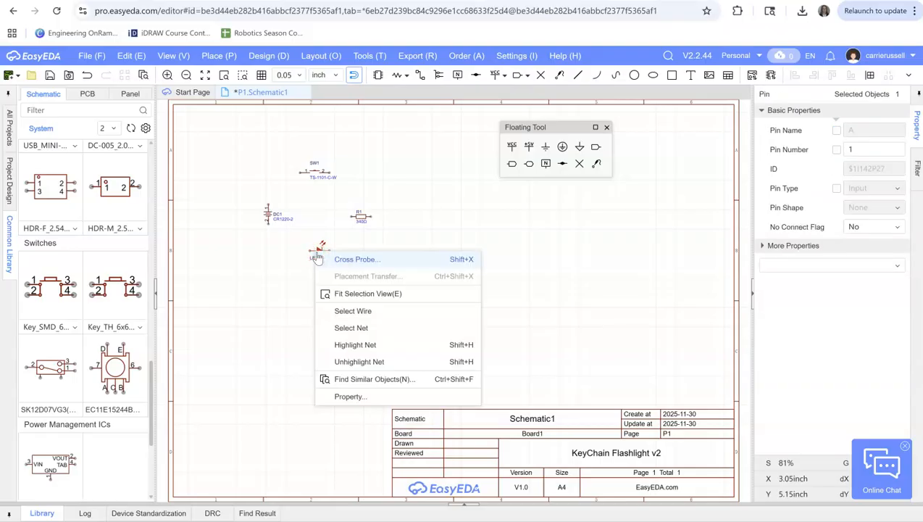
click(316, 250)
right_click(317, 248)
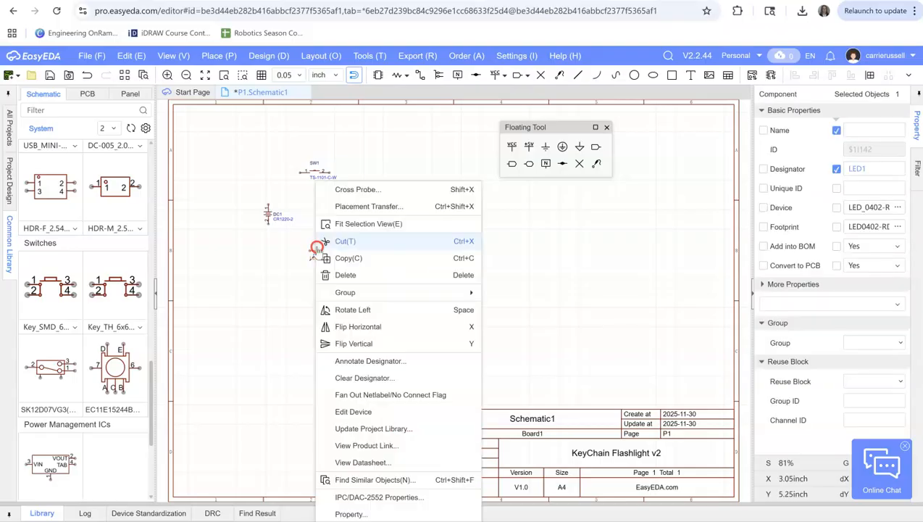
click(355, 343)
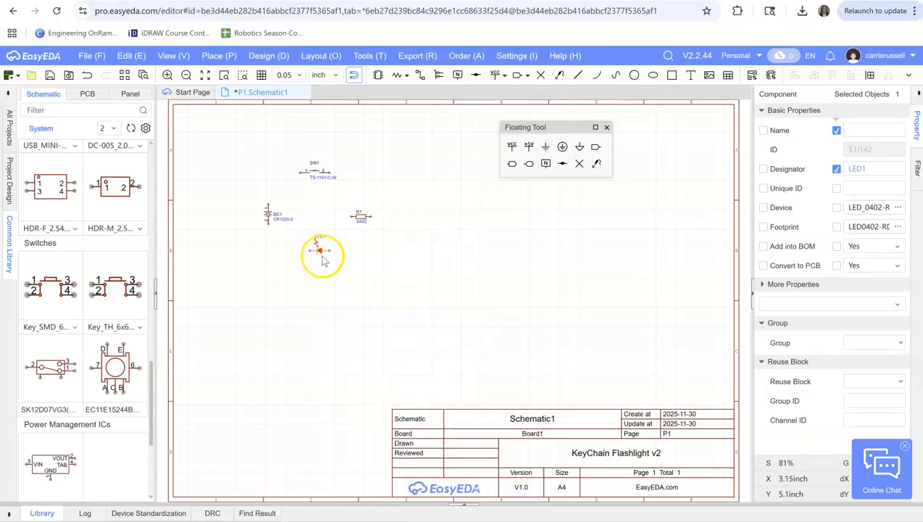
drag(320, 249, 309, 251)
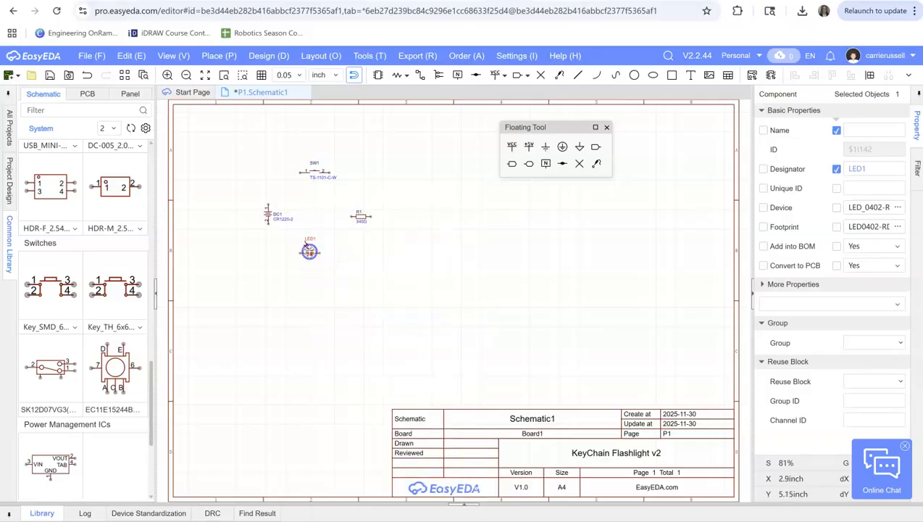
right_click(361, 218)
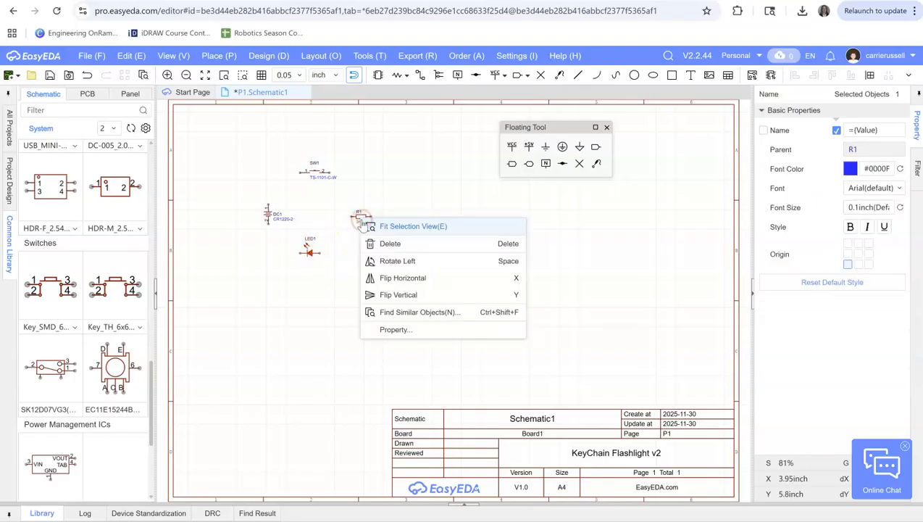
click(377, 261)
click(355, 216)
drag(355, 216, 364, 222)
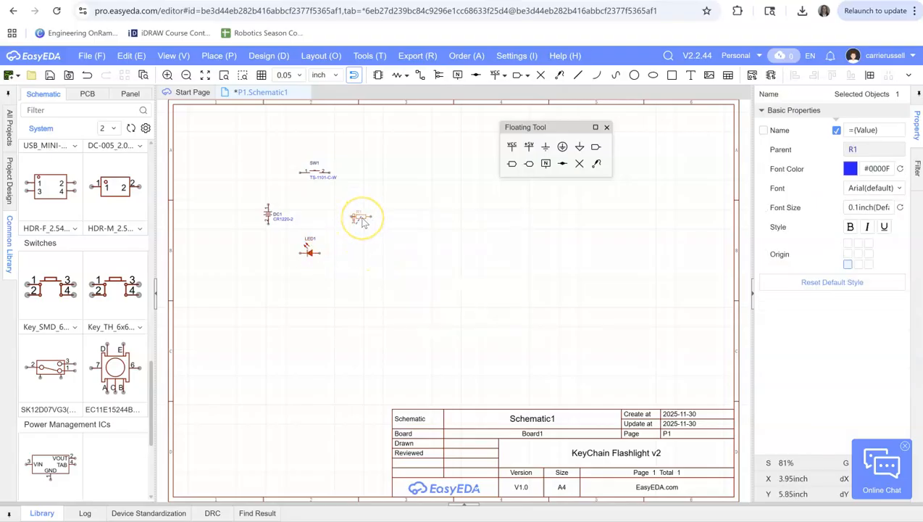
click(362, 220)
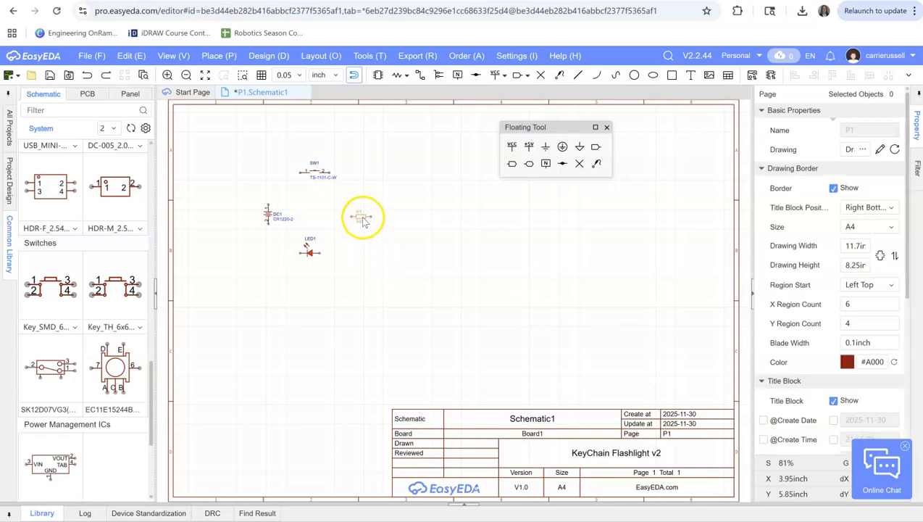
Rotate resistor R1 left so it stands upright, and move it slightly left to close up the loop
right_click(363, 219)
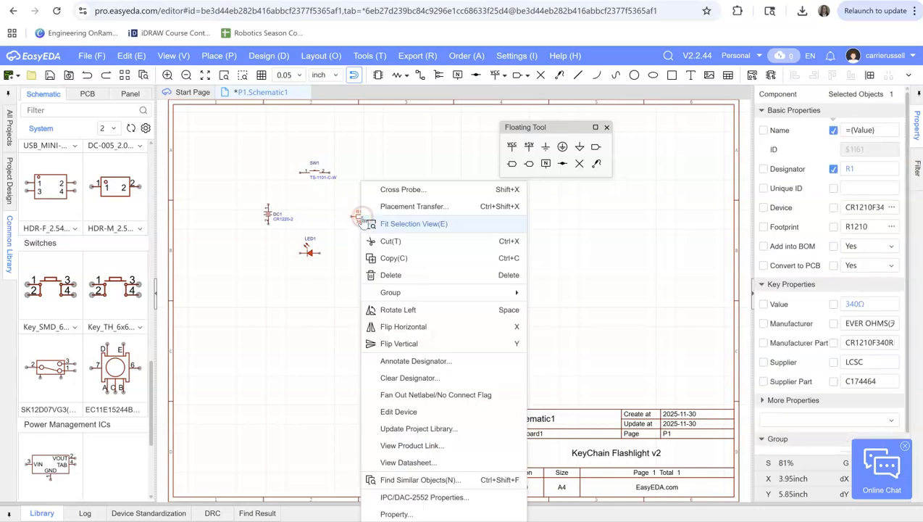
click(387, 308)
click(367, 227)
drag(367, 227, 352, 214)
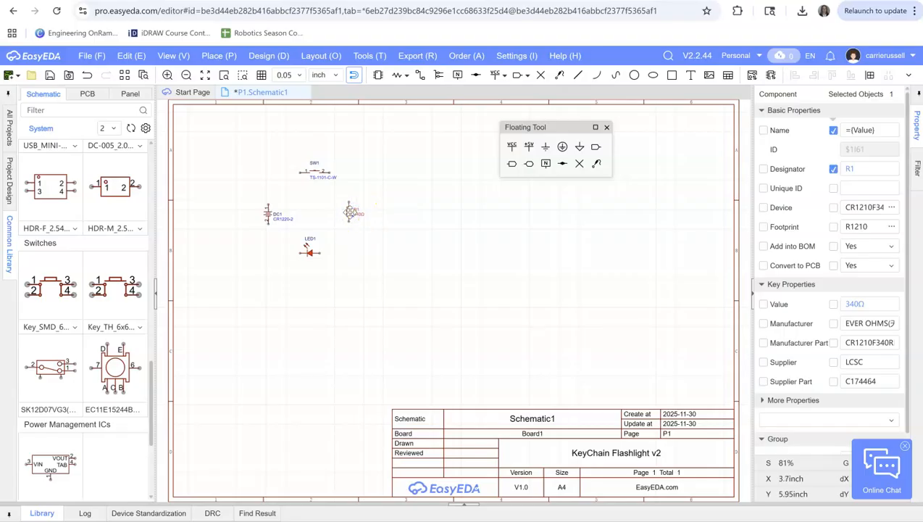
Wire battery DC1, switch SW1, resistor R1 and LED1 into one closed series loop
click(420, 75)
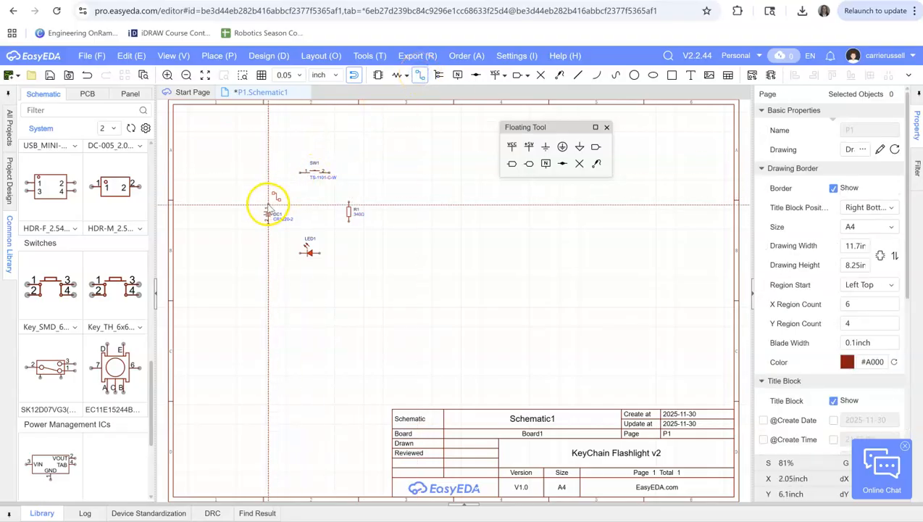
mouse_move(268, 205)
mouse_down()
mouse_move(279, 168)
mouse_move(300, 172)
mouse_up()
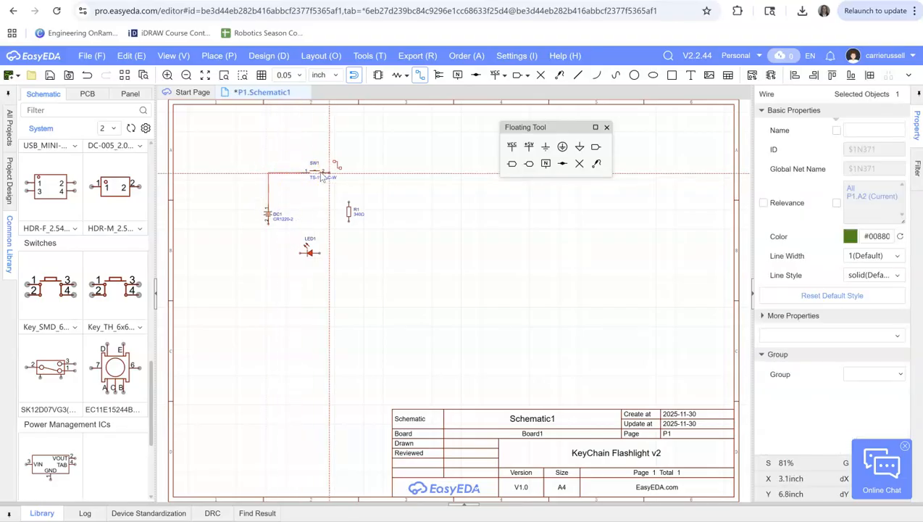
mouse_move(330, 174)
mouse_down()
mouse_move(346, 189)
mouse_move(351, 220)
mouse_move(332, 249)
mouse_move(301, 249)
mouse_move(264, 230)
mouse_move(268, 217)
mouse_up()
click(364, 229)
right_click(363, 229)
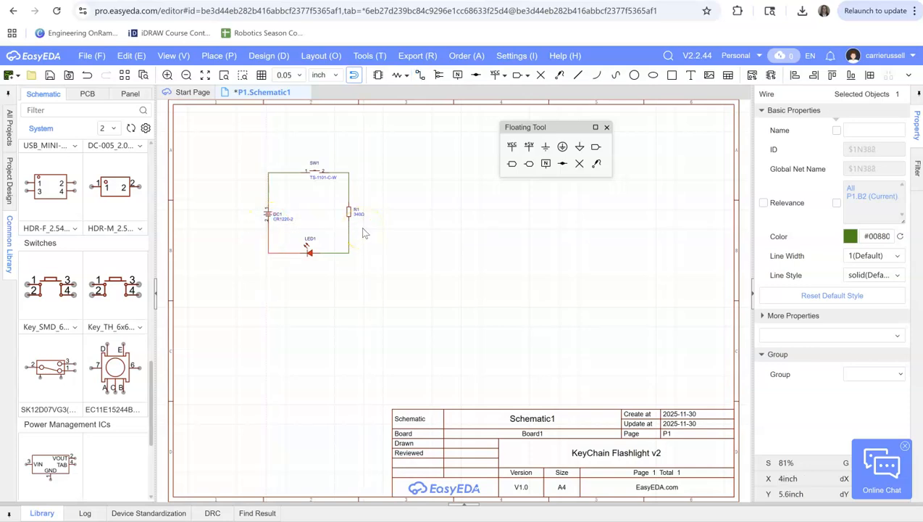
click(374, 255)
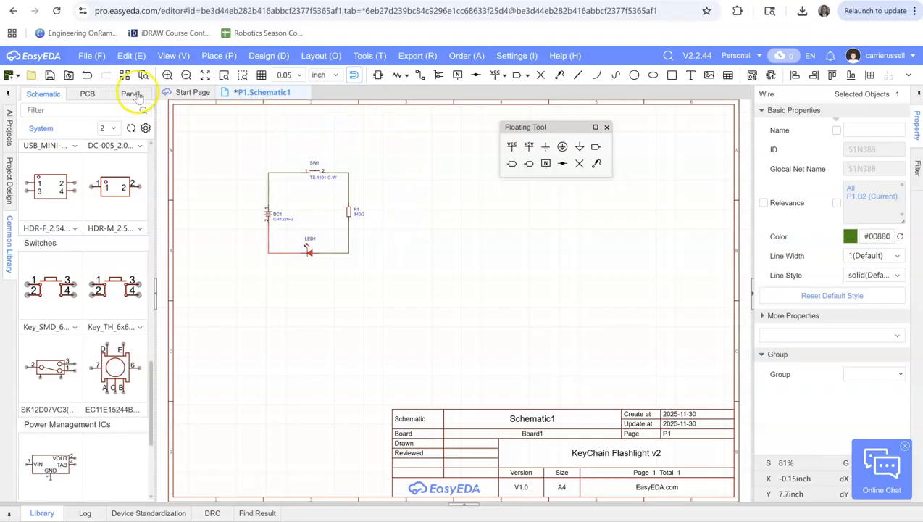
Save the schematic and convert it to a PCB, applying the import of DC1, LED1, R1 and SW1
click(50, 76)
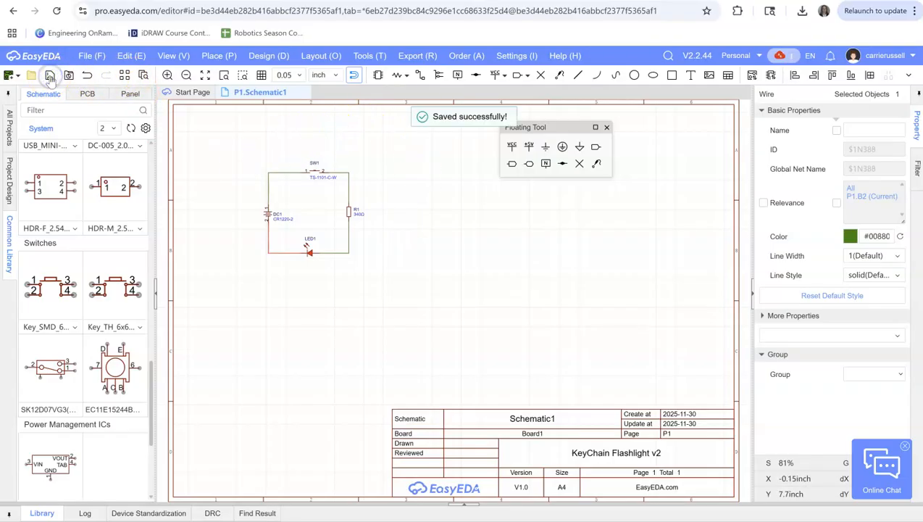
click(263, 57)
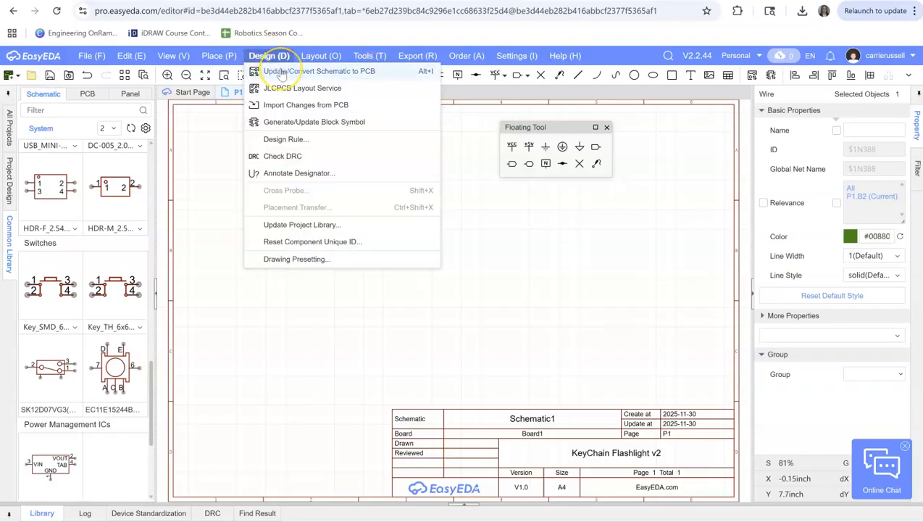
click(280, 70)
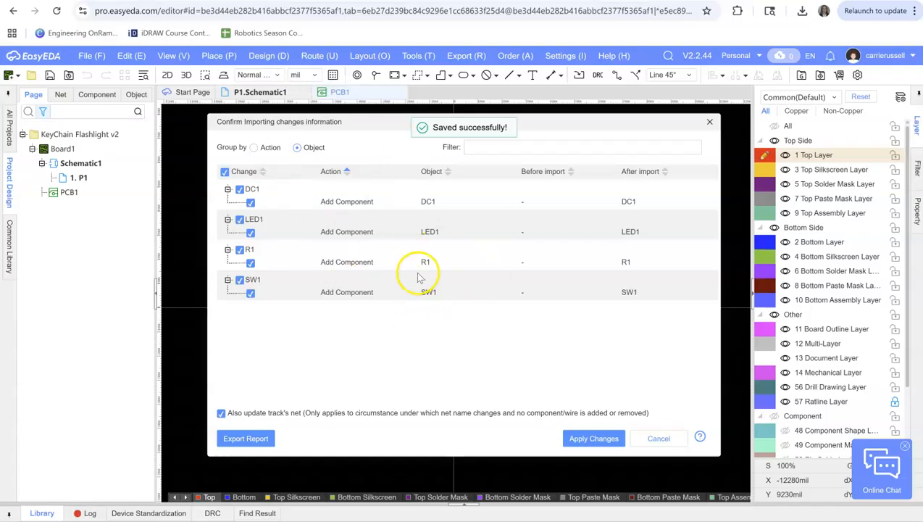
click(588, 443)
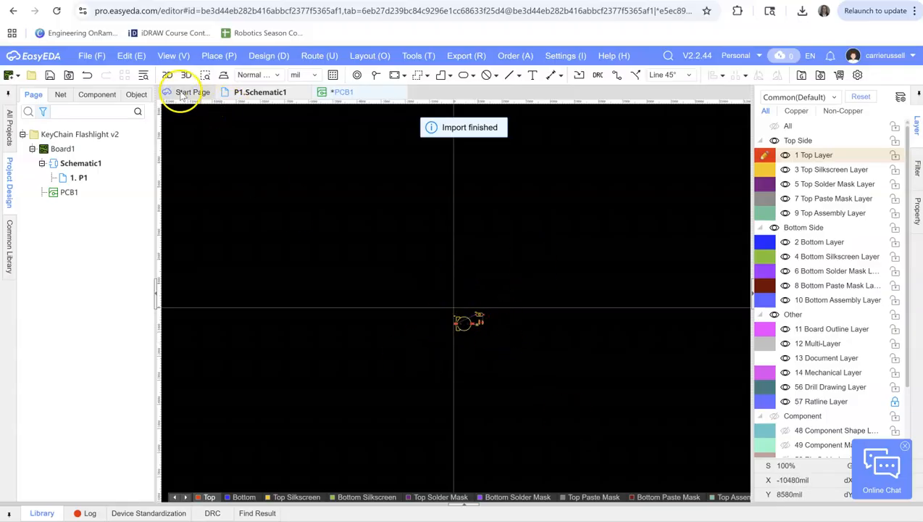
Spread out the PCB footprints, moving DC1 slightly up and left, LED1 down, R1 right and down, and SW1 up and left
click(174, 56)
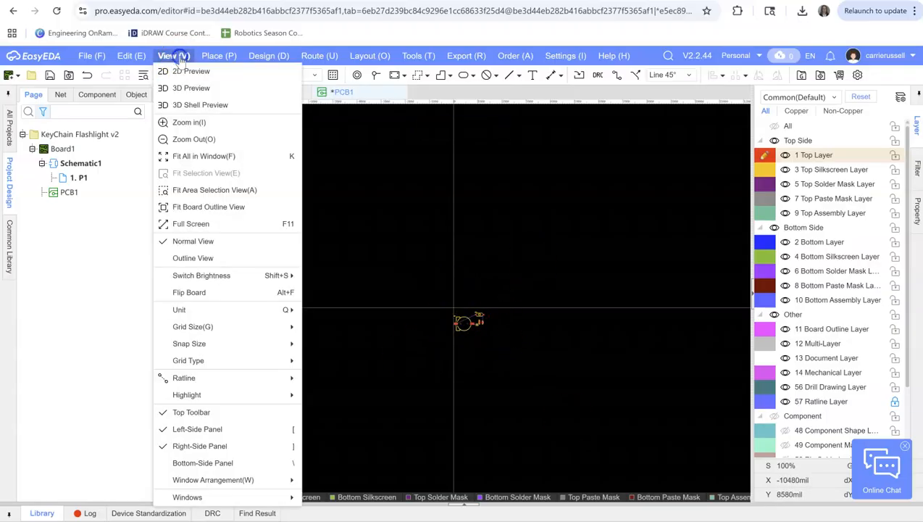
click(199, 123)
click(176, 56)
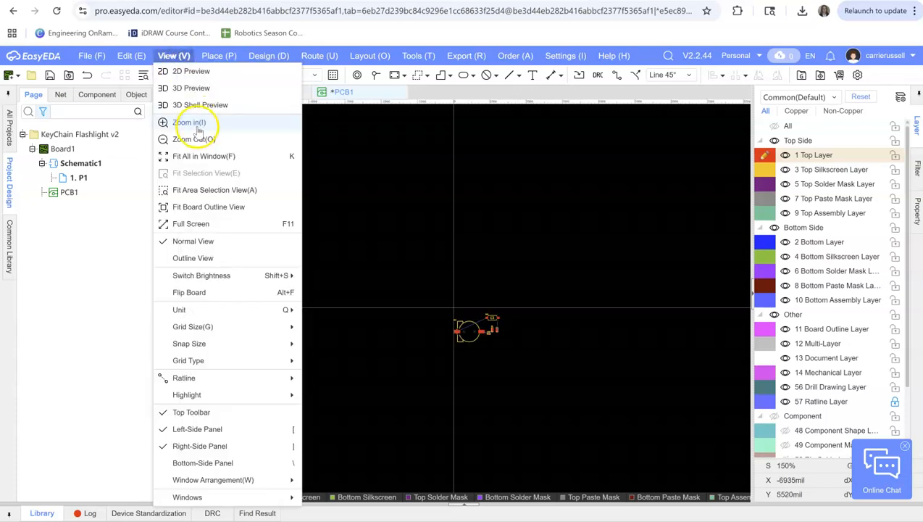
click(192, 122)
click(176, 56)
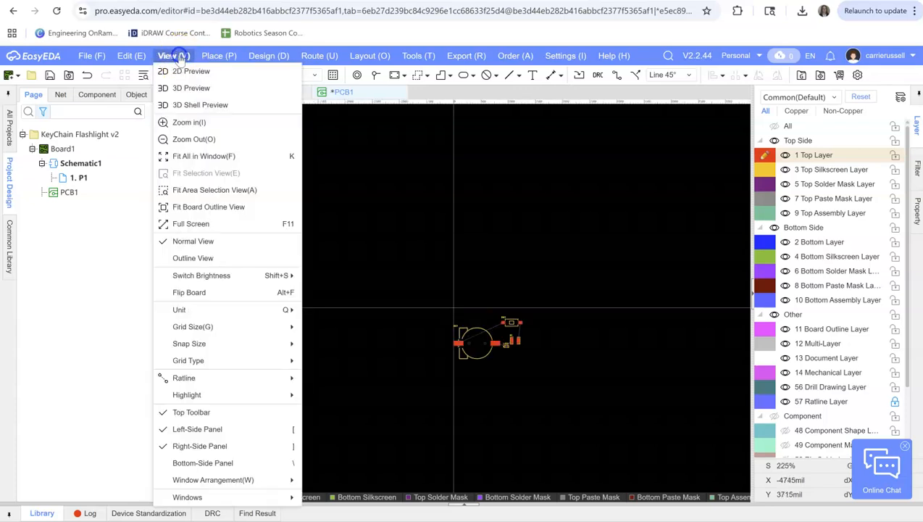
click(191, 155)
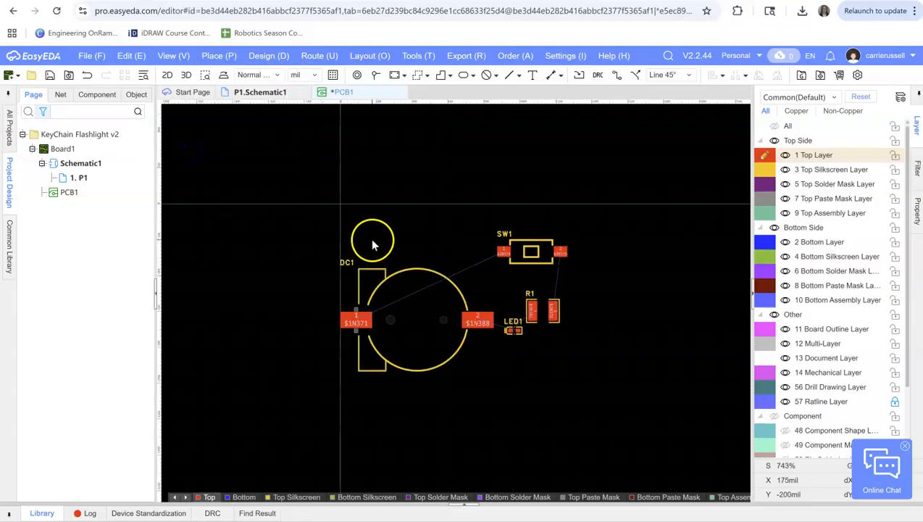
mouse_move(378, 282)
mouse_down()
mouse_move(347, 232)
mouse_move(341, 263)
mouse_move(371, 266)
mouse_up()
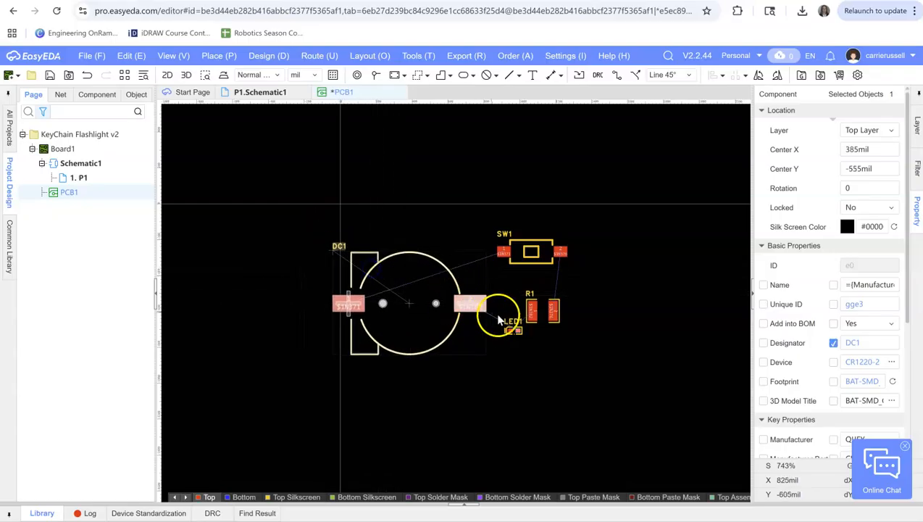
drag(509, 330, 497, 366)
drag(557, 311, 599, 331)
drag(519, 230, 490, 188)
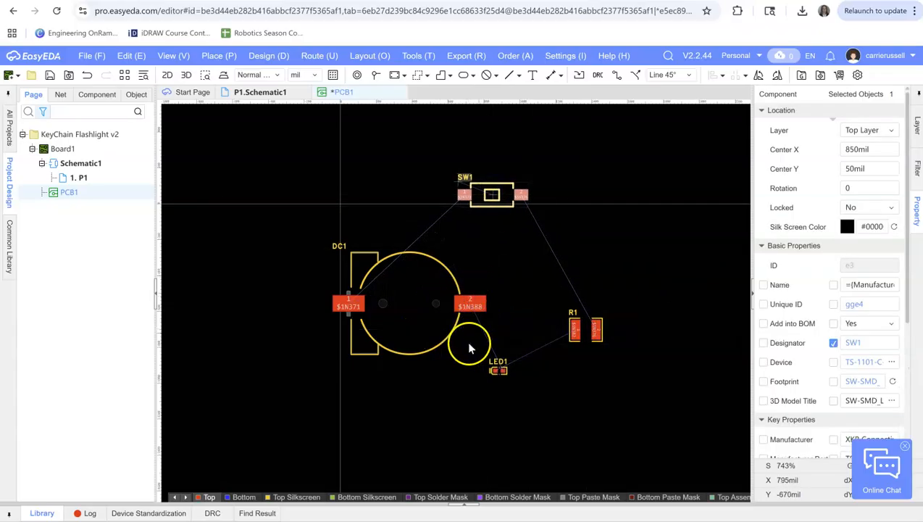
Rotate battery holder DC1 left to 270 degrees and move it up and left to about X 215, Y -475 mil
right_click(403, 293)
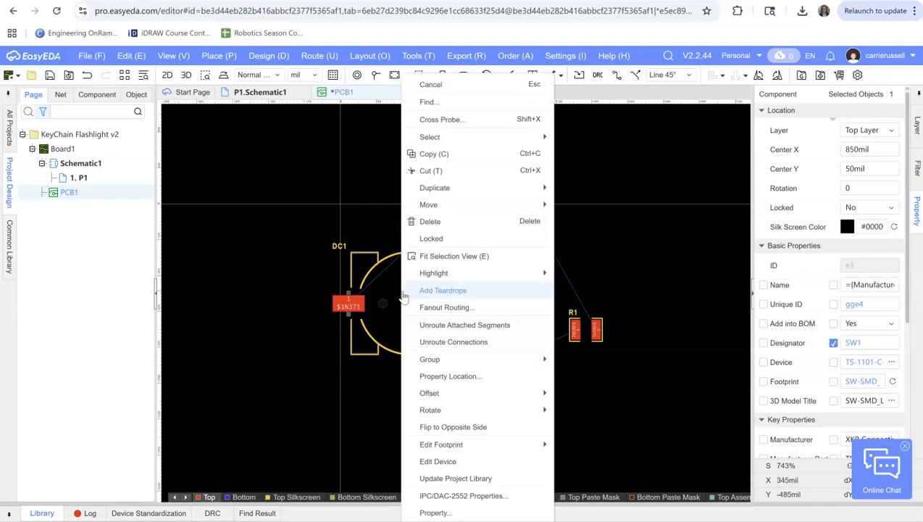
click(390, 299)
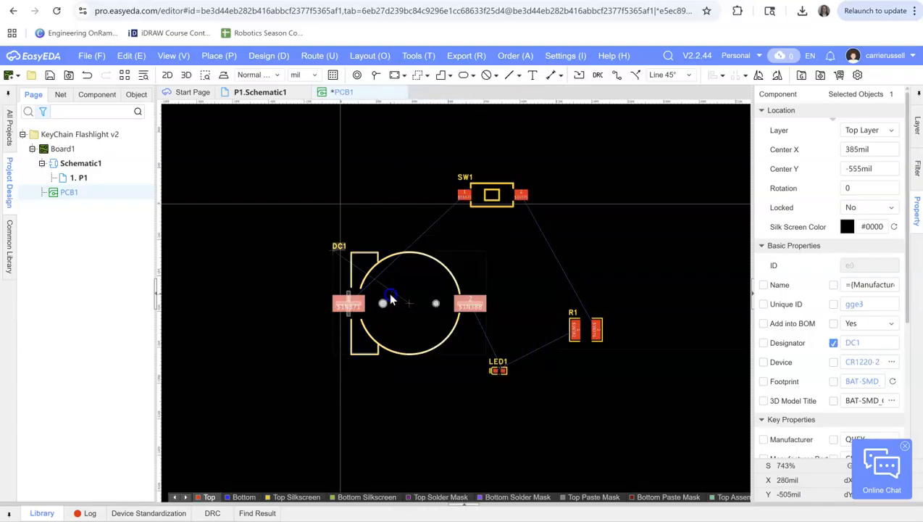
right_click(390, 297)
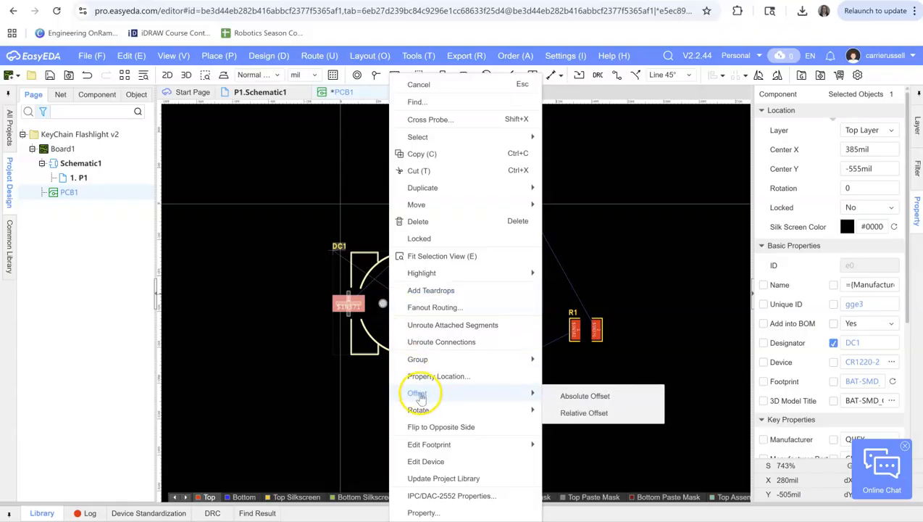
mouse_move(424, 410)
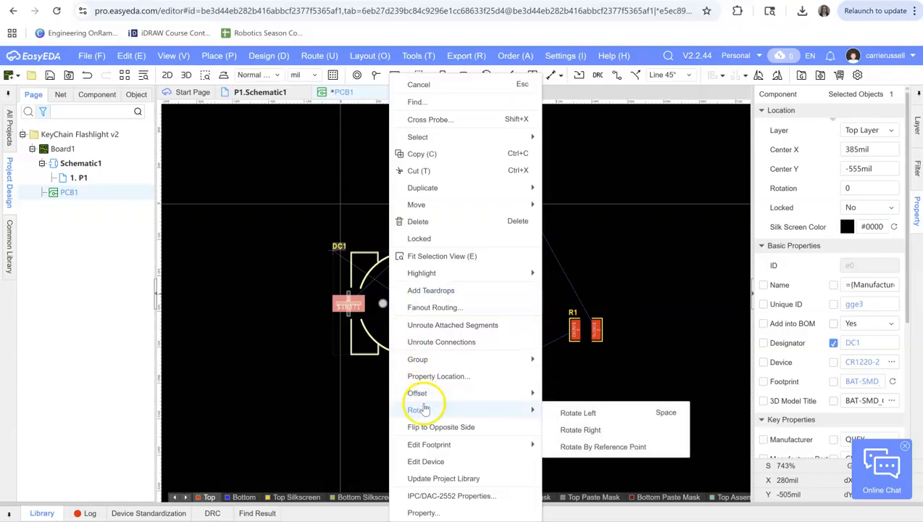
click(571, 411)
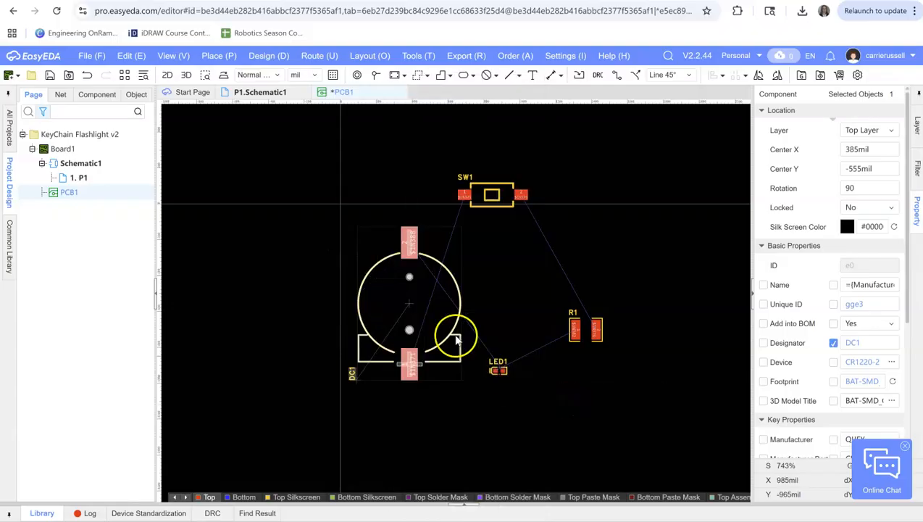
right_click(398, 287)
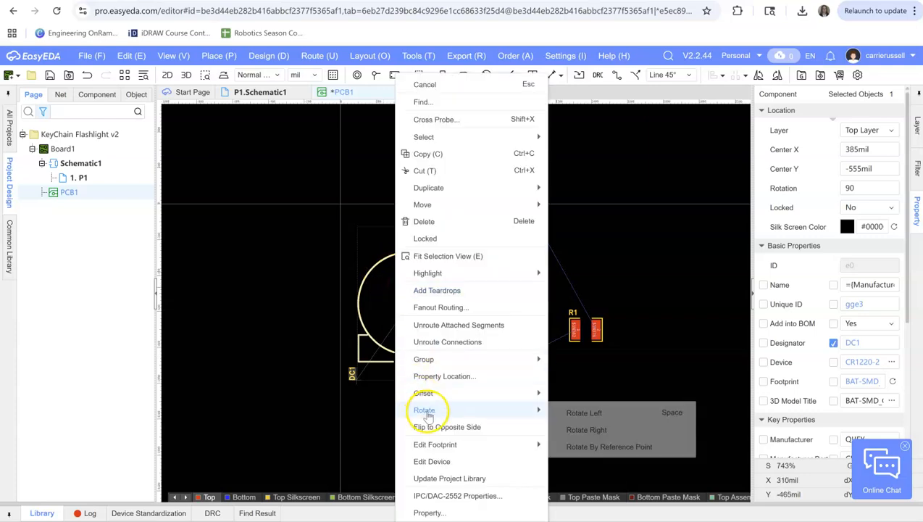
mouse_move(540, 410)
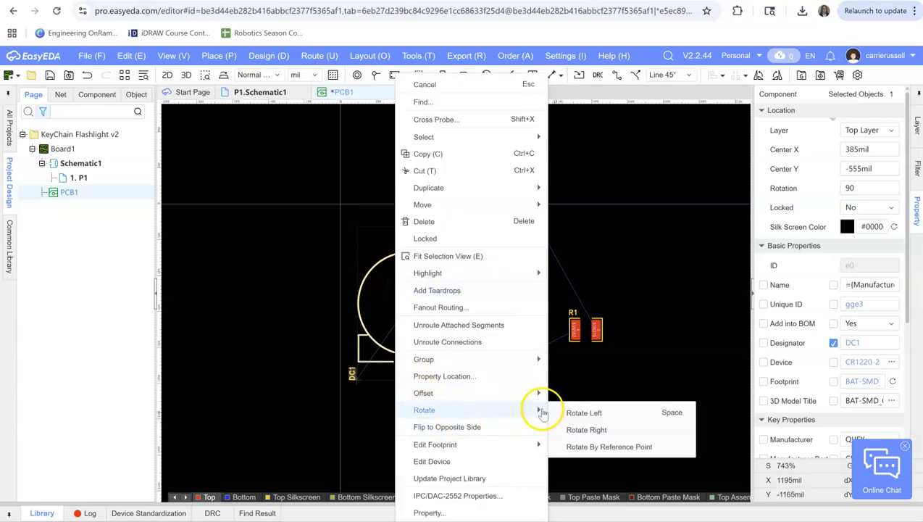
click(570, 411)
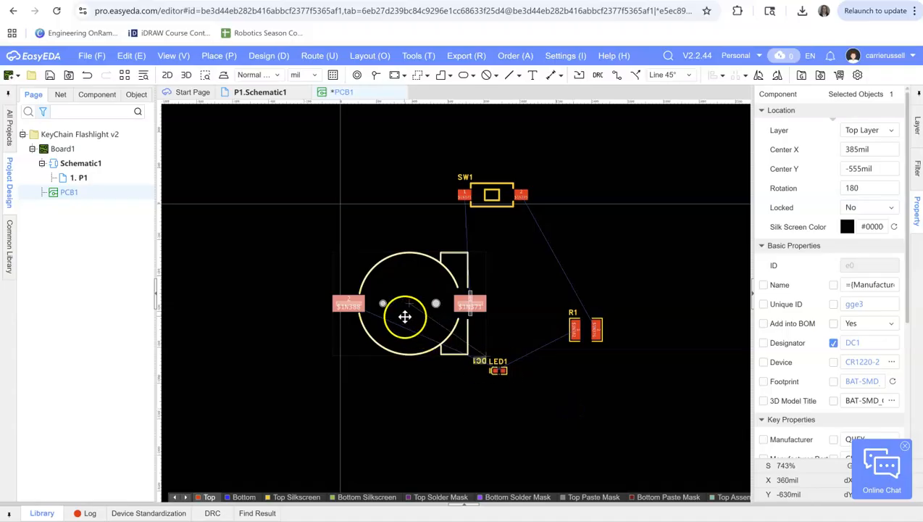
right_click(405, 313)
mouse_move(540, 410)
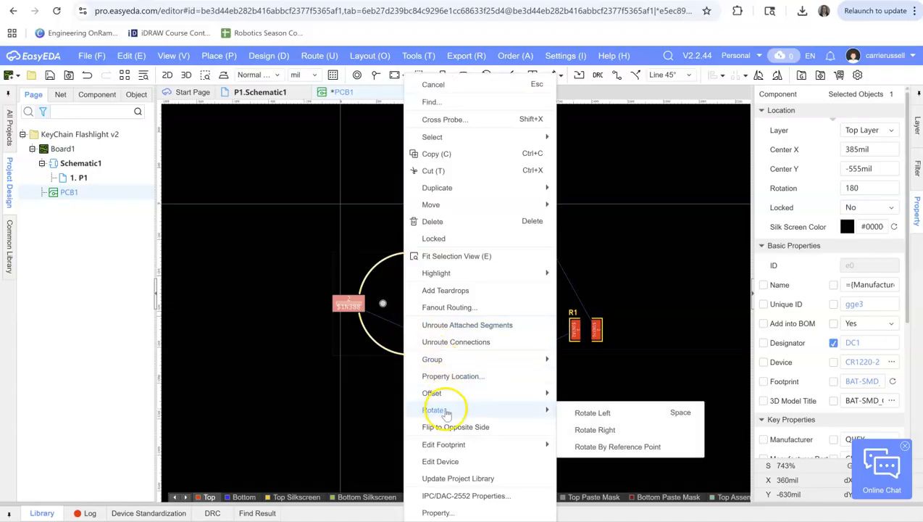
click(575, 411)
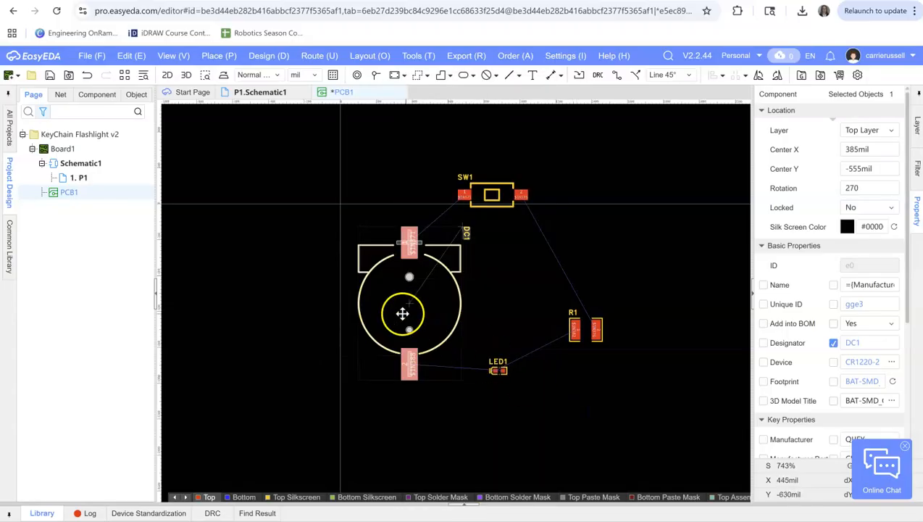
drag(372, 303, 352, 289)
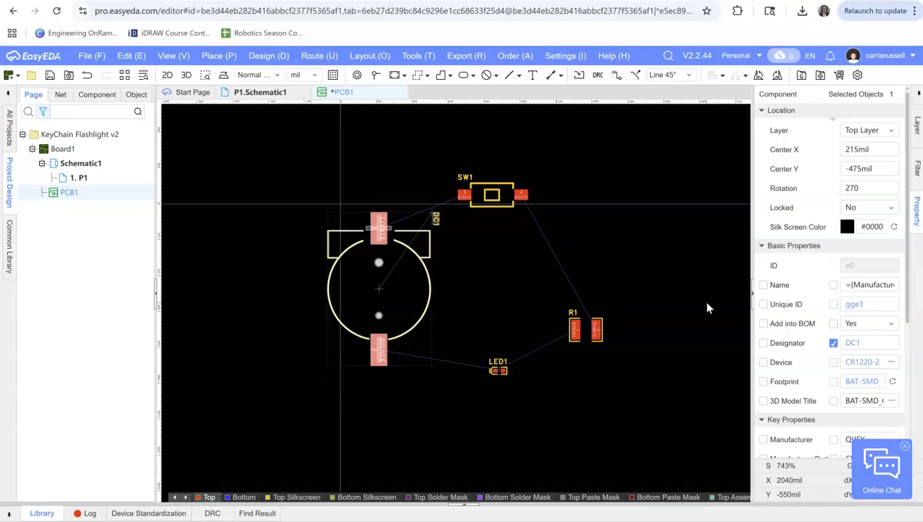
Draw a rectangular board outline about 1710 by 1235 mil around all components on the Board Outline Layer
click(668, 318)
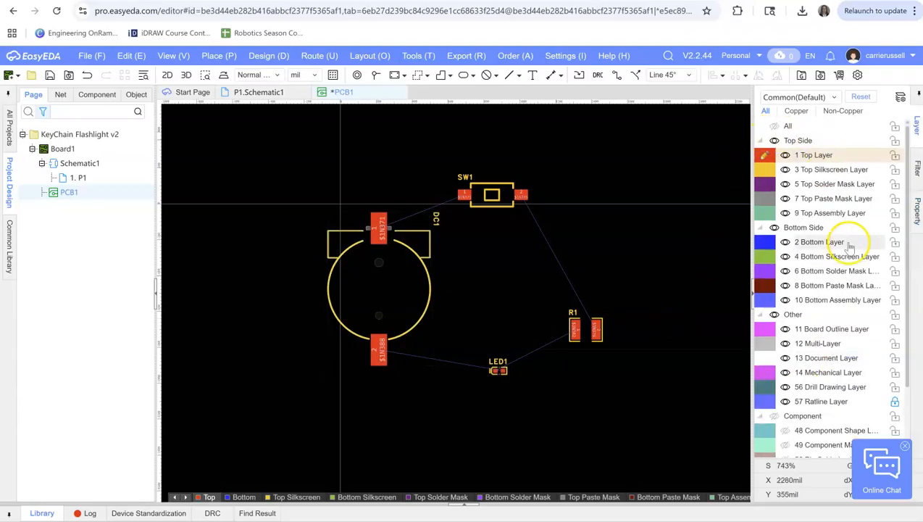
scroll(902, 243, down, 1)
scroll(902, 243, down, 3)
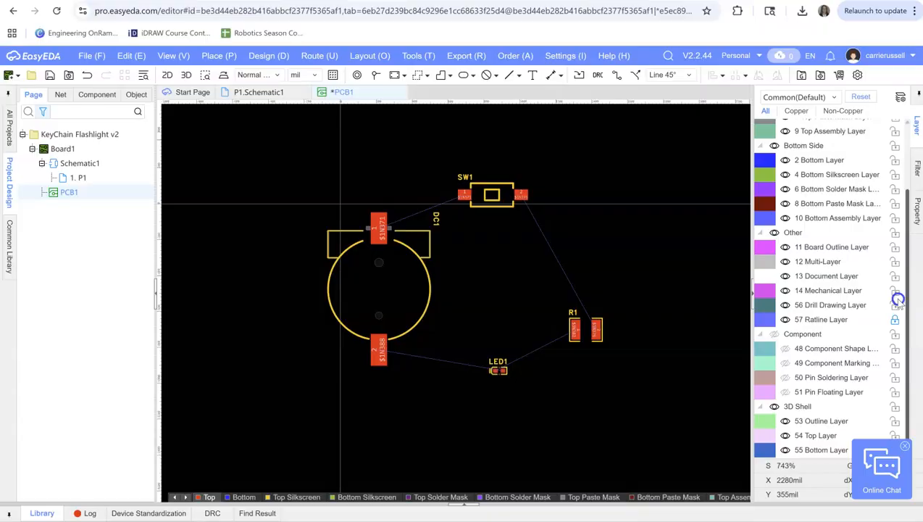
click(836, 248)
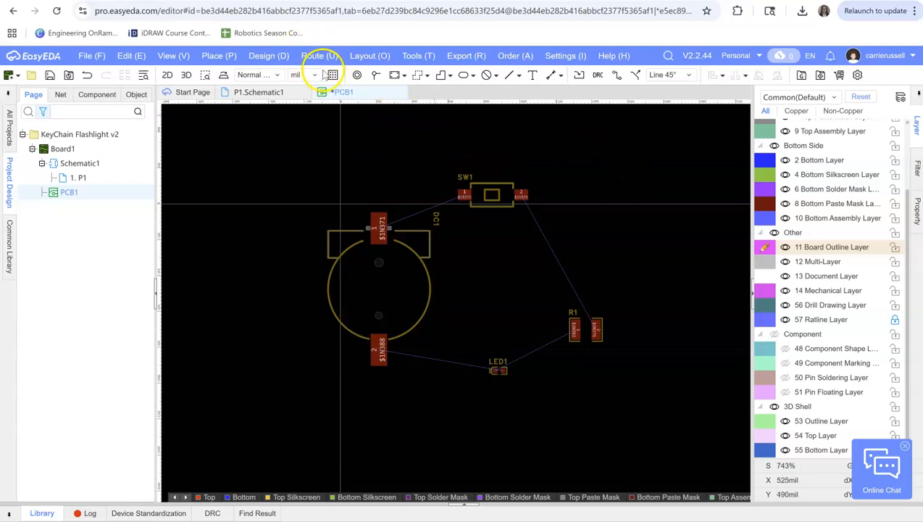
click(404, 77)
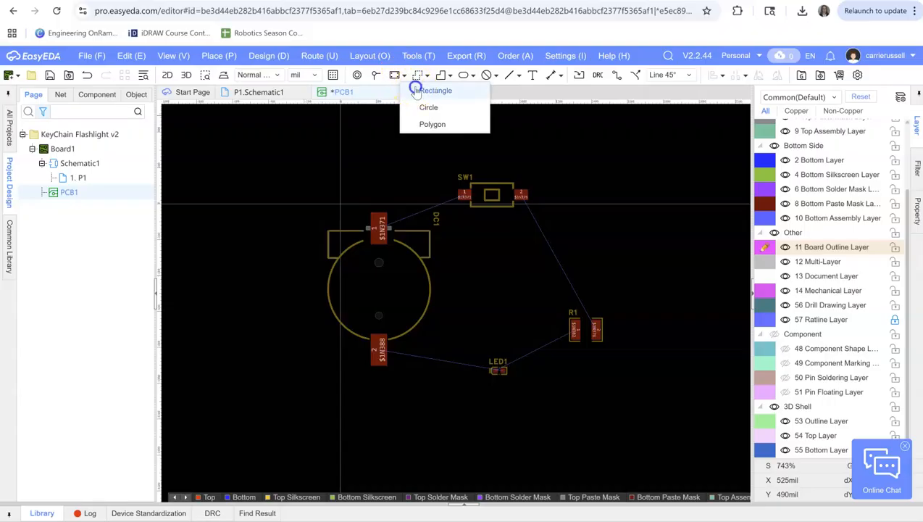
click(412, 89)
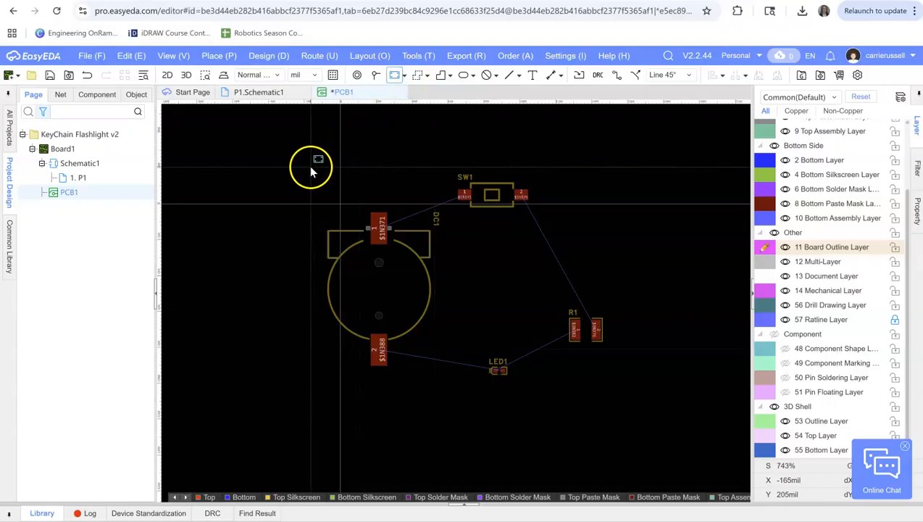
drag(310, 171, 619, 393)
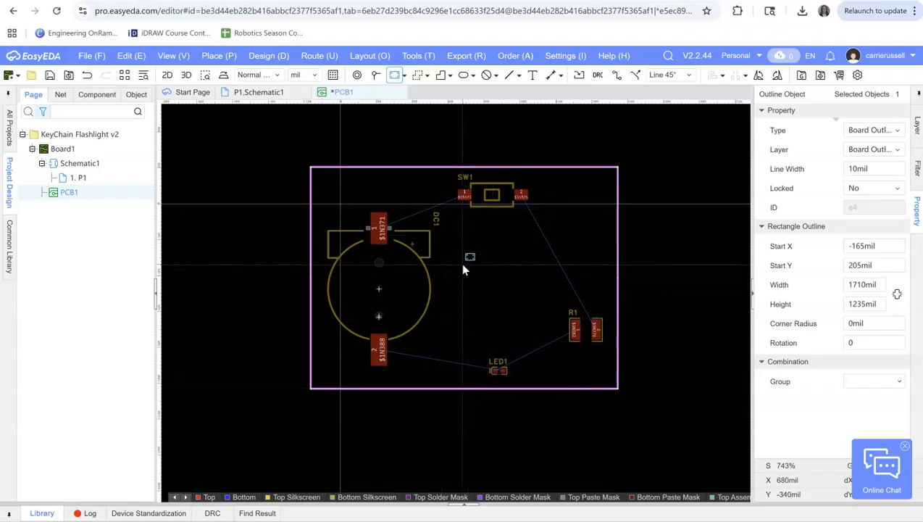
key(Escape)
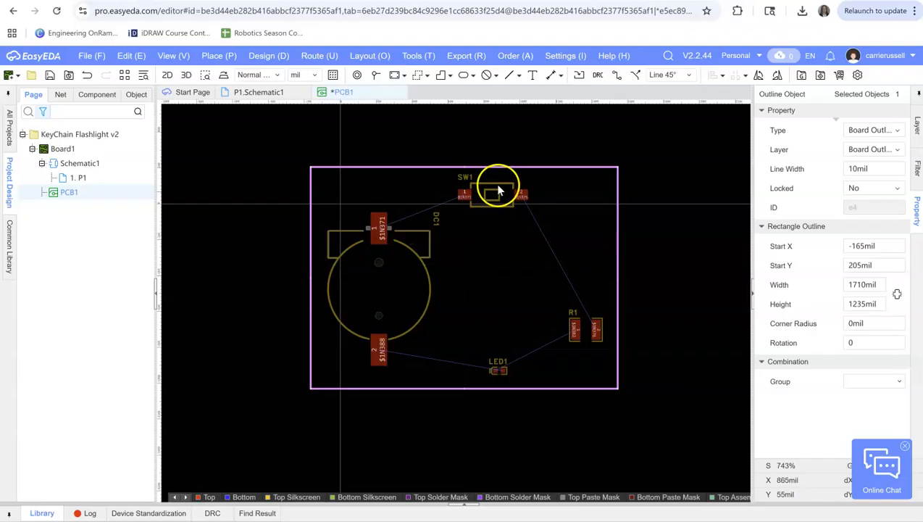
Move SW1 down and R1 and LED1 up and left, bringing them closer together inside the board outline
drag(492, 194, 507, 221)
drag(575, 328, 506, 291)
drag(500, 373, 469, 329)
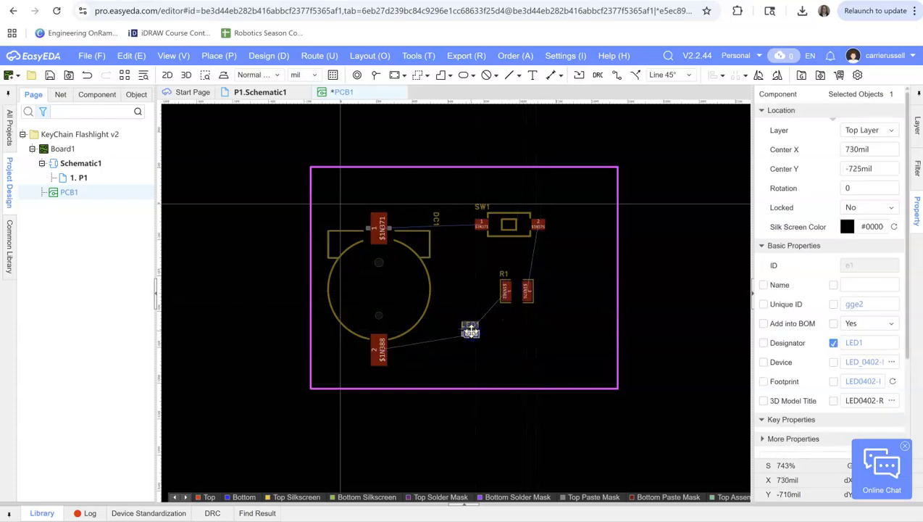
Shrink the board outline to about 1410 by 1150 mil and move DC1 up and left to about X 180, Y -350 mil
click(616, 387)
drag(615, 387, 564, 374)
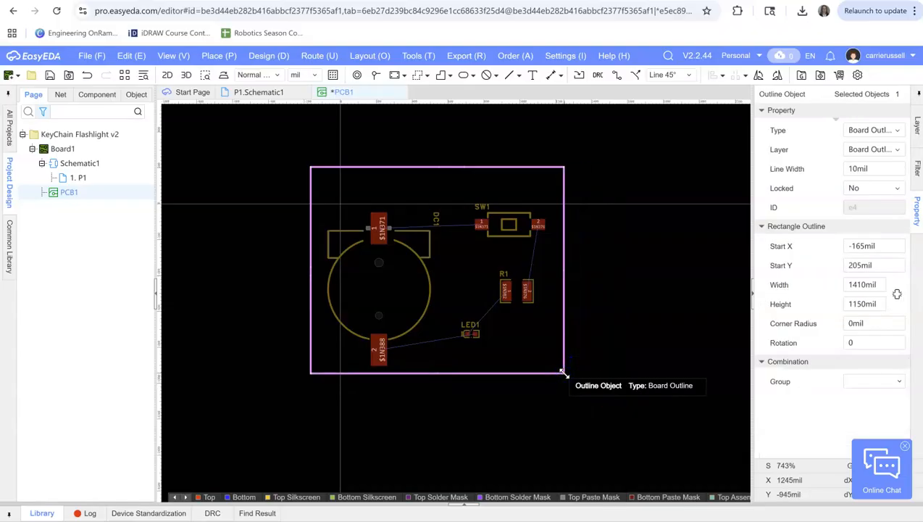
drag(379, 265, 379, 253)
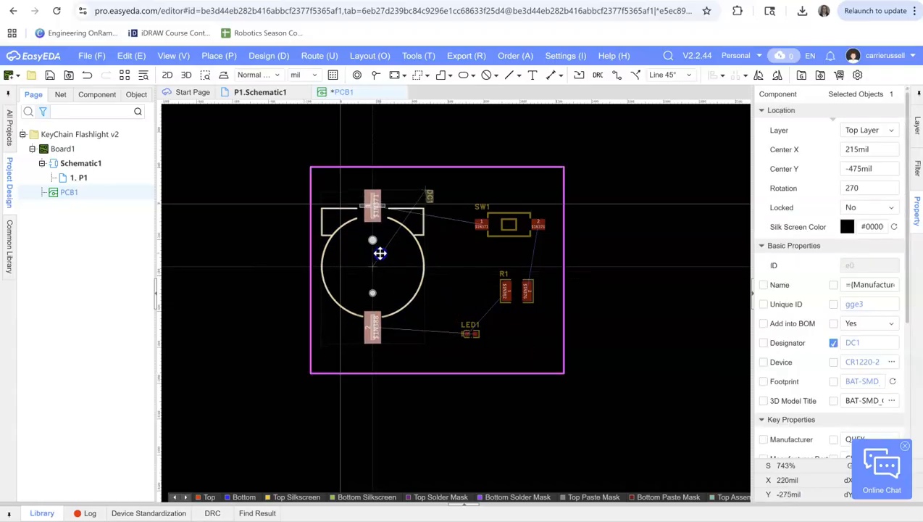
click(621, 154)
click(525, 158)
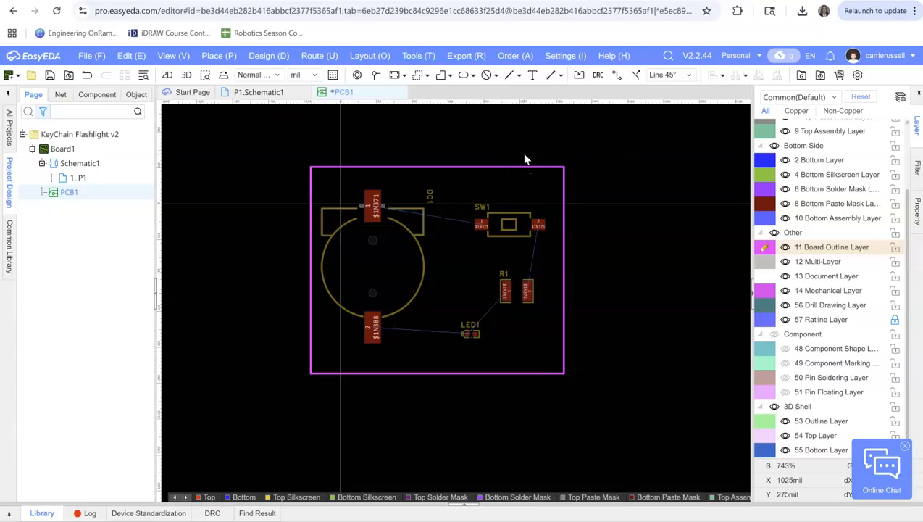
Route 10 mil top-layer tracks from DC1 pad 1 to SW1 pad 1 and from SW1 pad 2 to R1's right pad
click(616, 75)
click(617, 76)
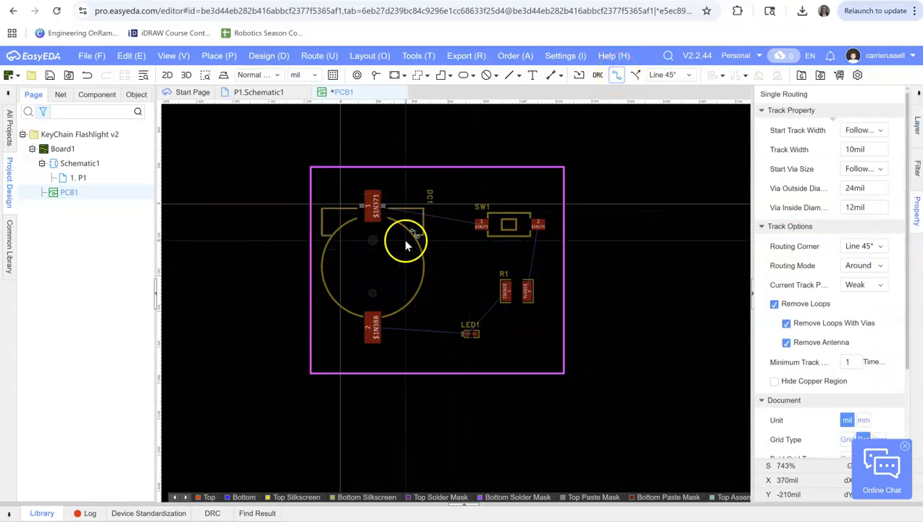
click(369, 205)
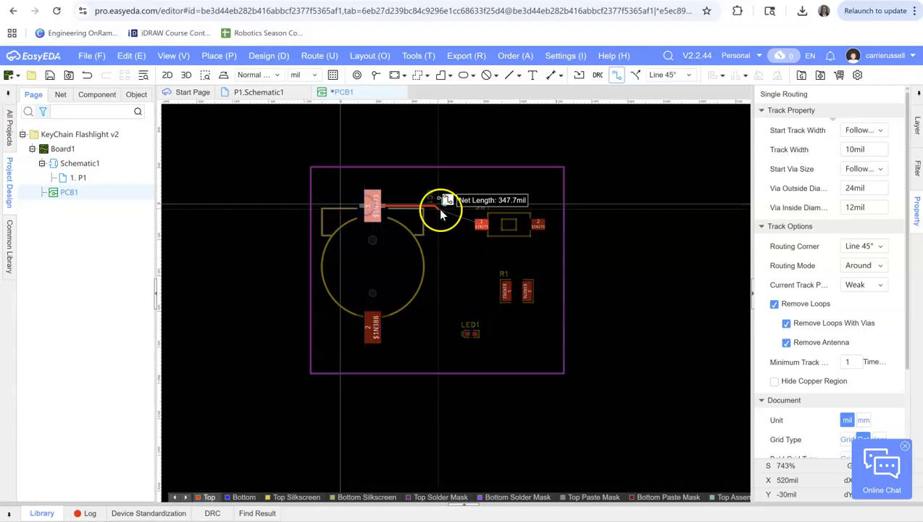
click(482, 225)
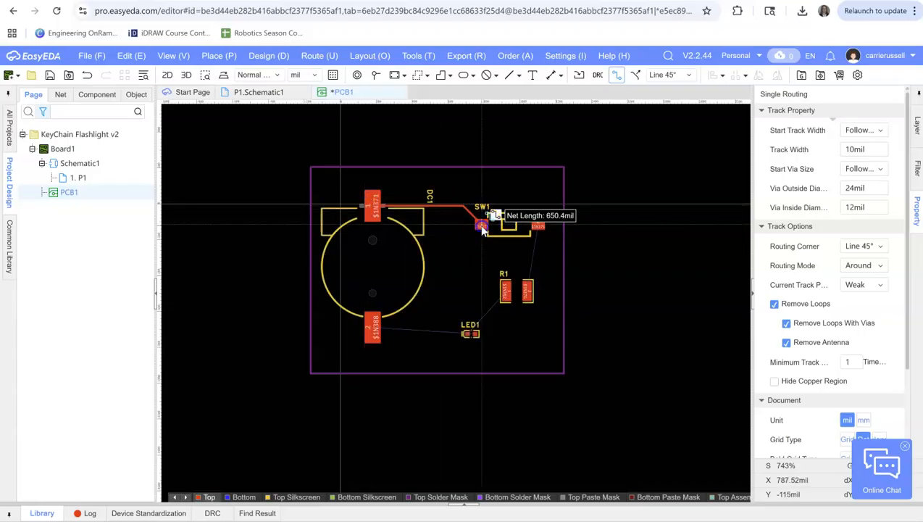
click(538, 225)
click(526, 288)
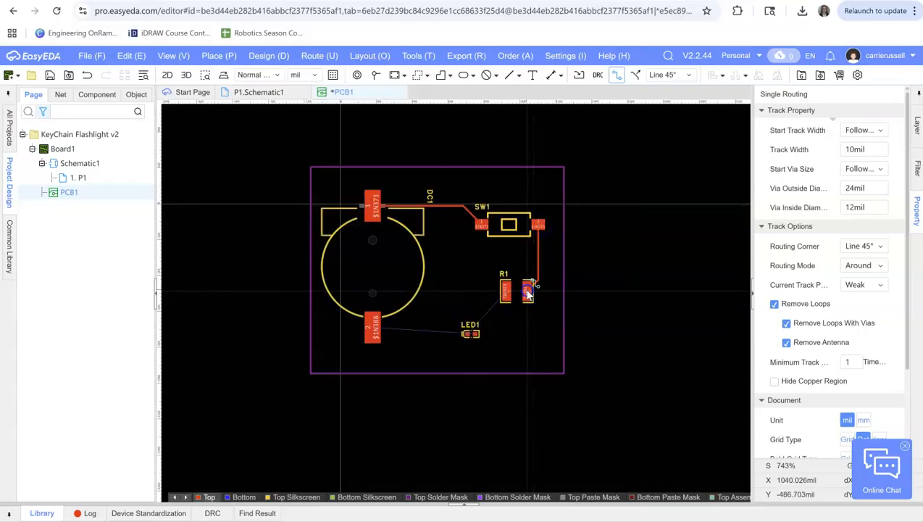
Route top-layer tracks from R1's left pad to LED1's left pad and from LED1's right pad to DC1 pad 2
click(507, 291)
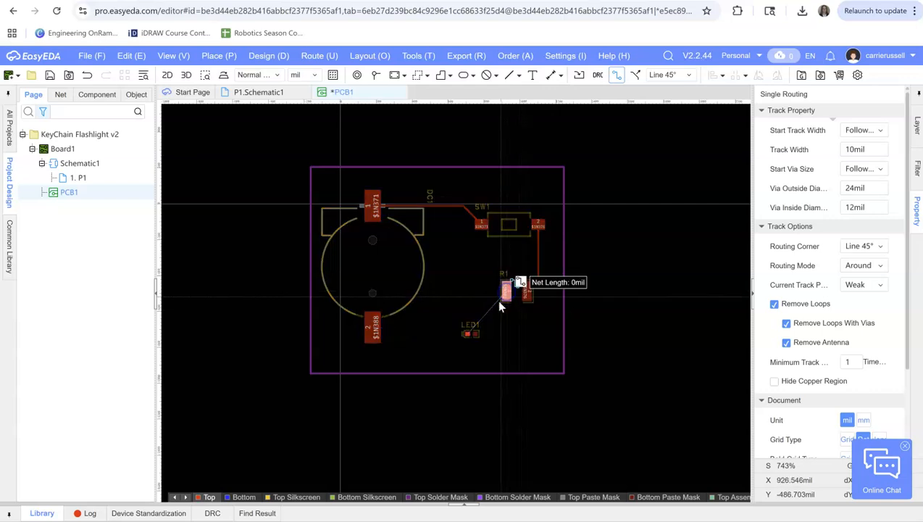
click(466, 333)
click(475, 334)
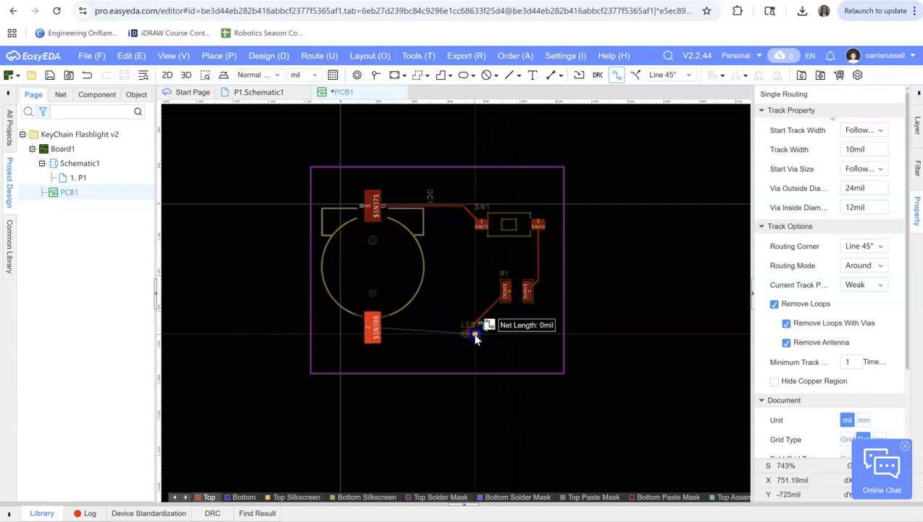
click(374, 332)
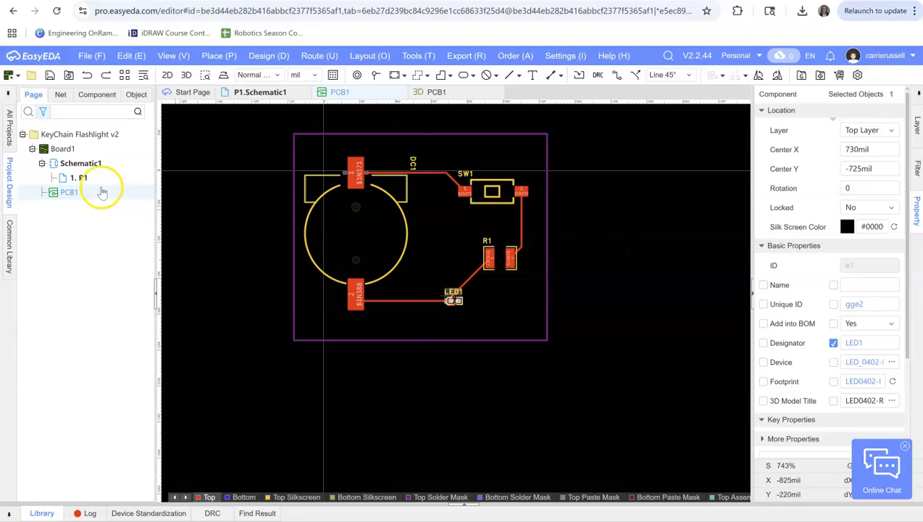
Check Schematic1 and return to PCB1 to view the routed board in the 3D preview
double_click(81, 164)
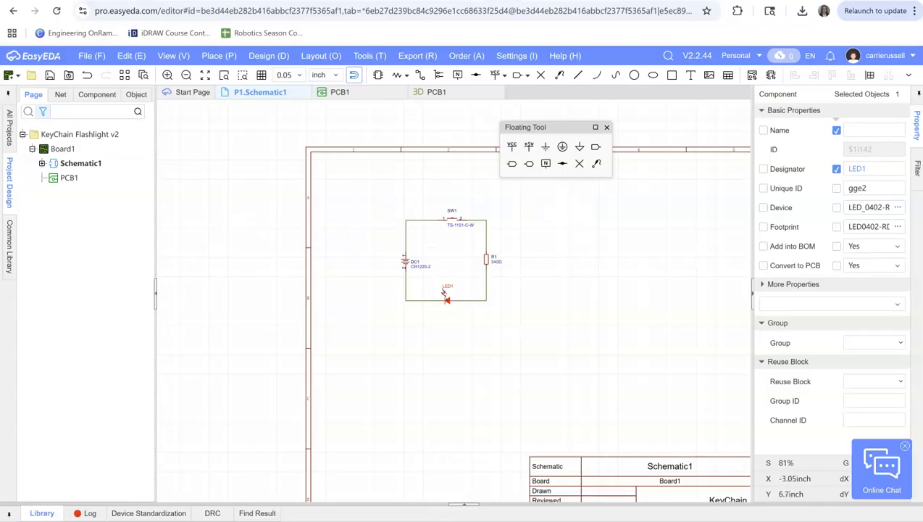
click(62, 179)
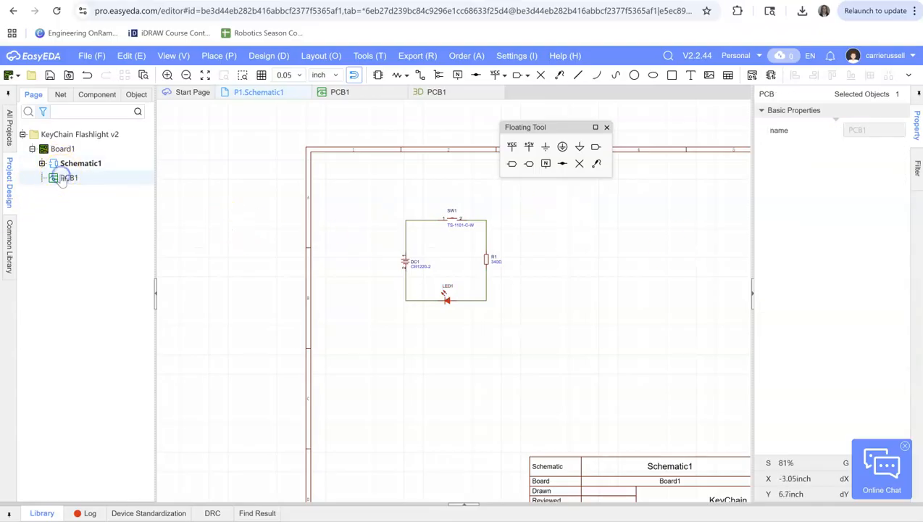
double_click(62, 179)
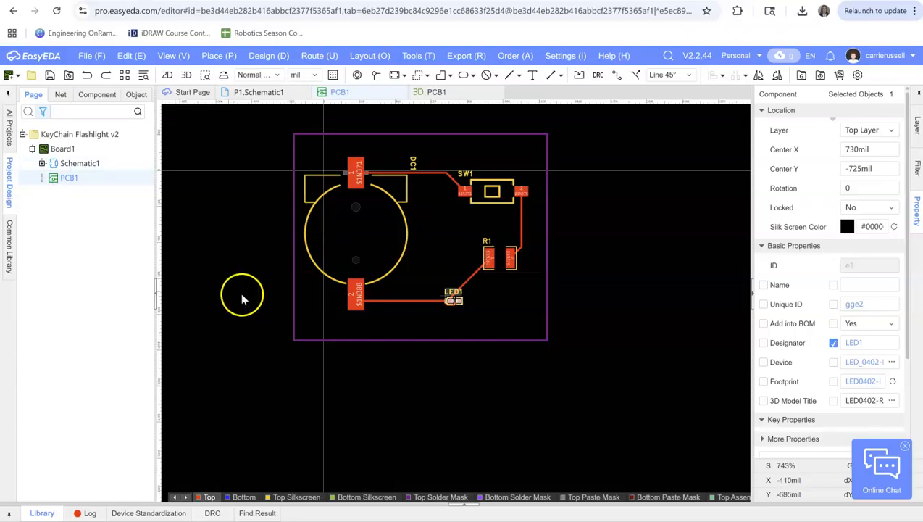
click(92, 56)
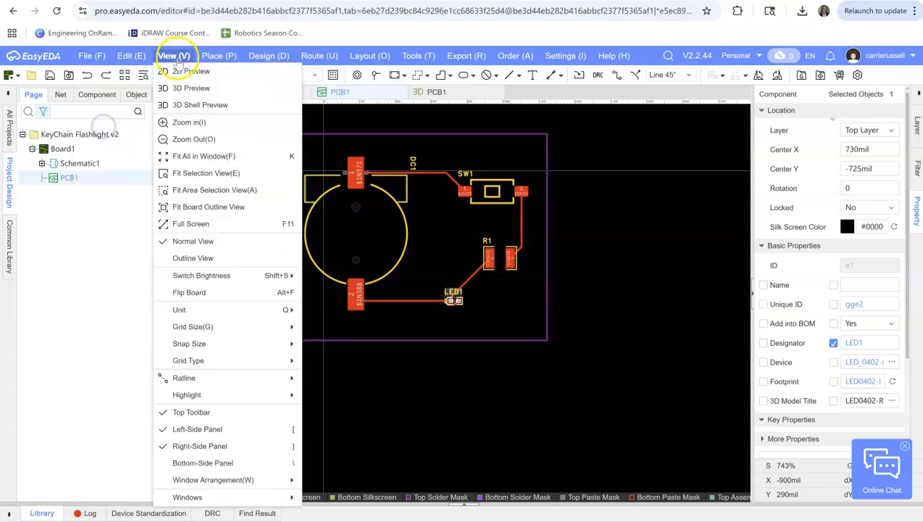
click(186, 76)
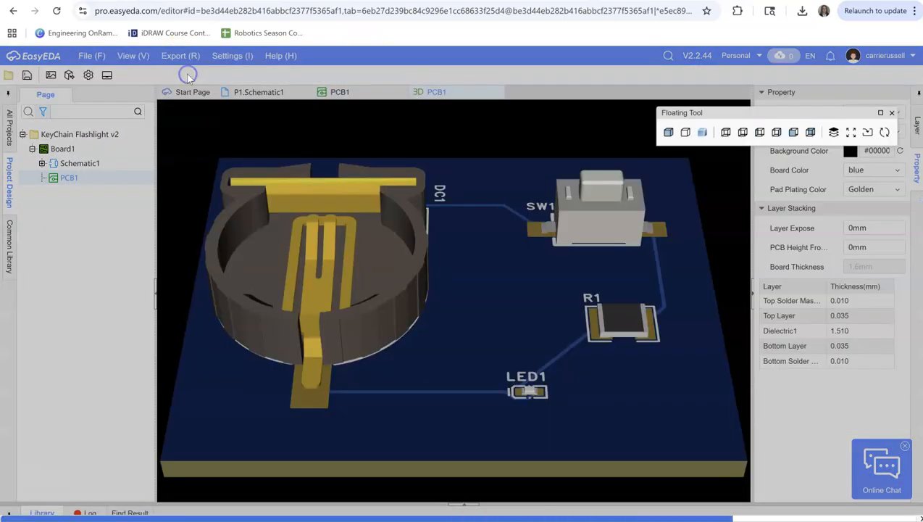